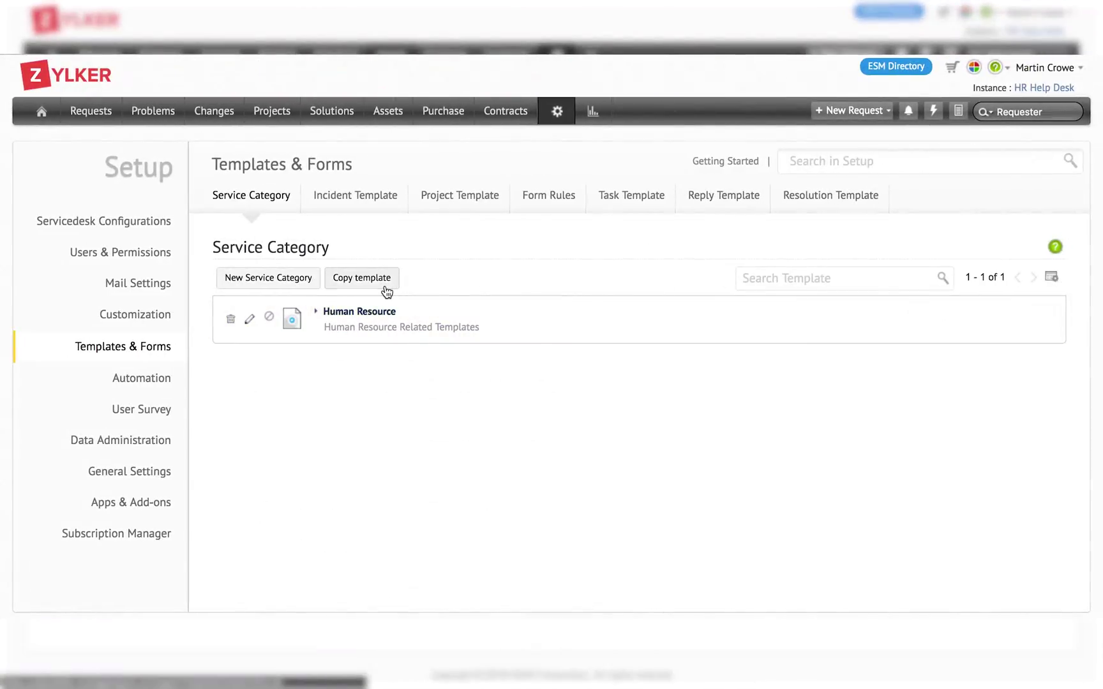
- Expand the Human Resource service category and scroll down the page
left_click(364, 317)
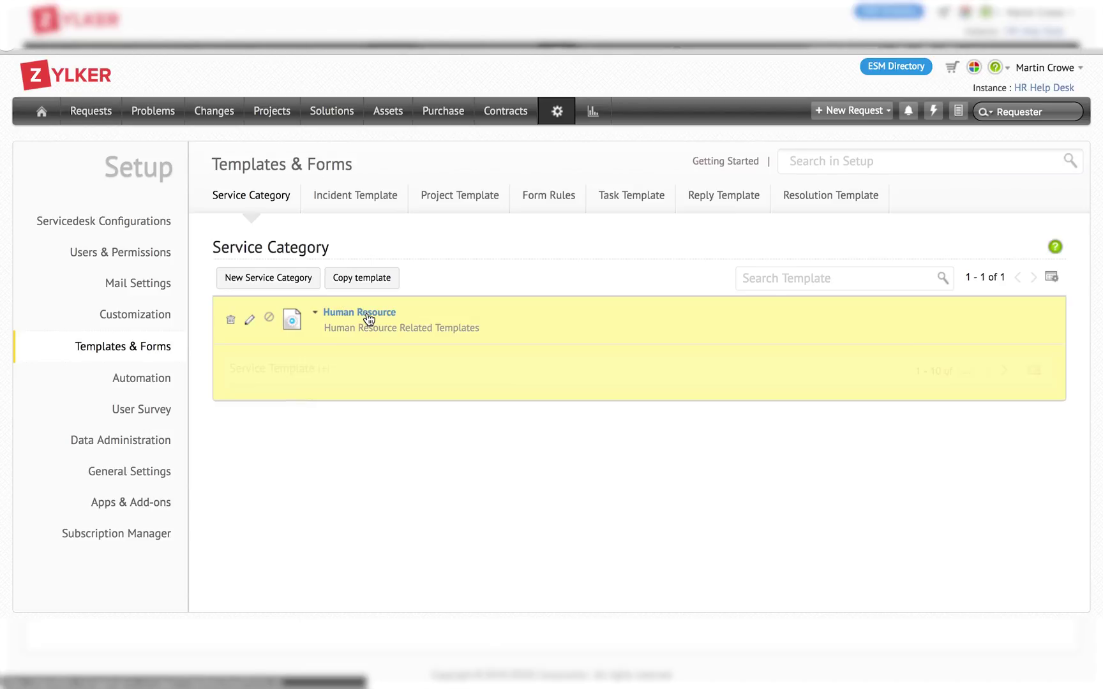
scroll(369, 318, "down", 1)
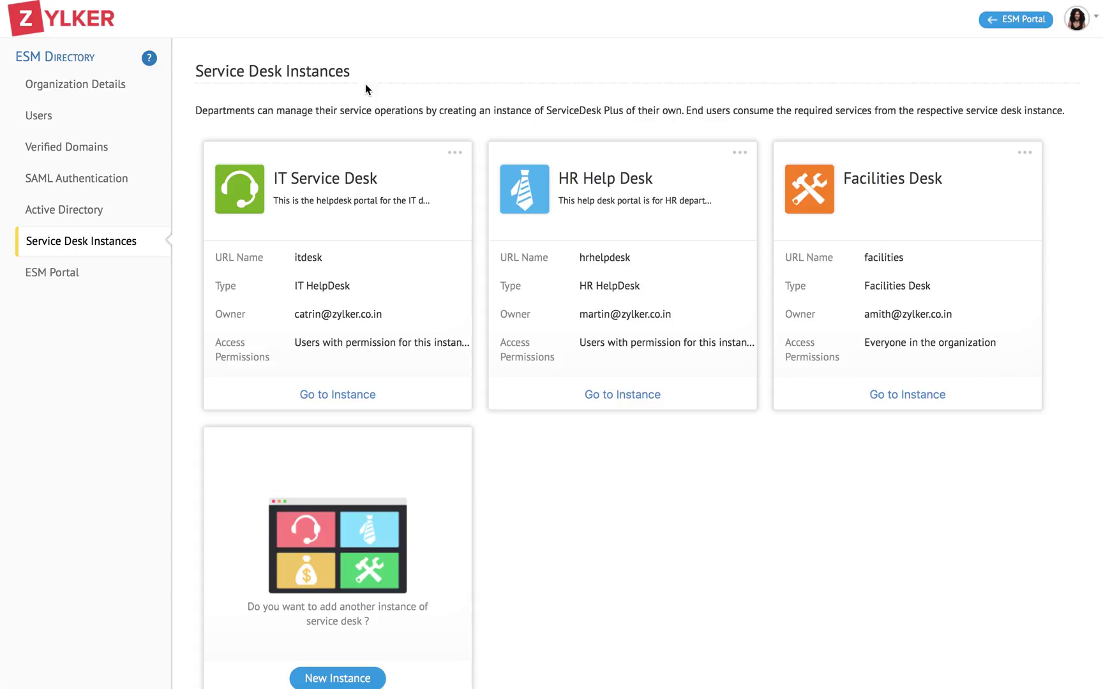
scroll(414, 364, "down", 1)
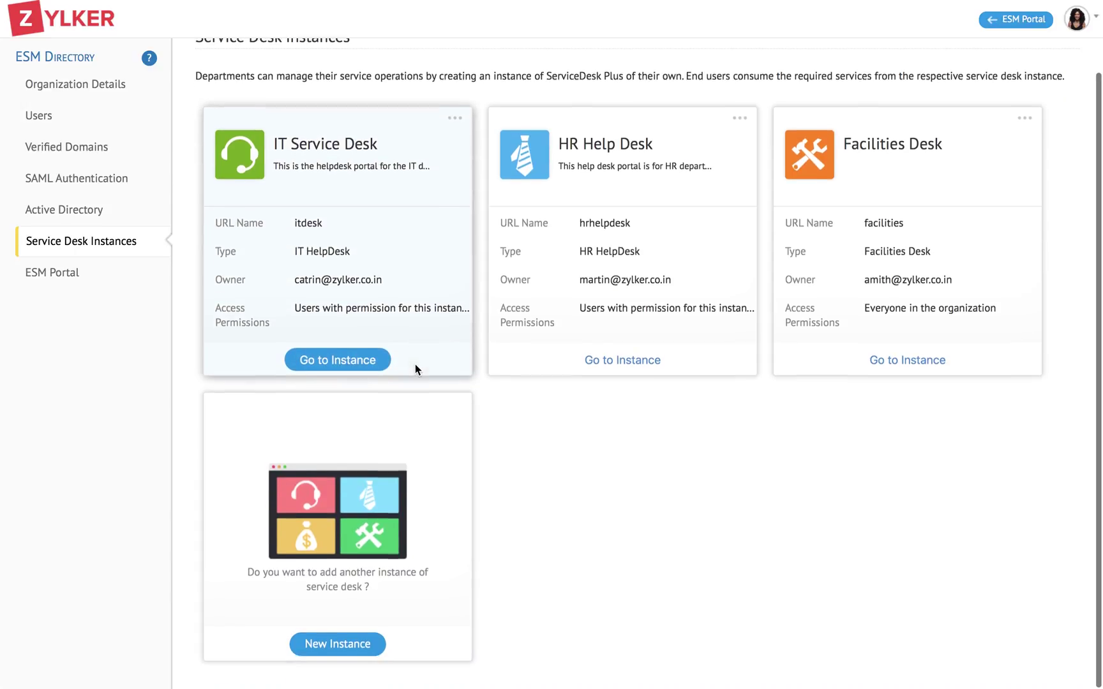
left_click(352, 651)
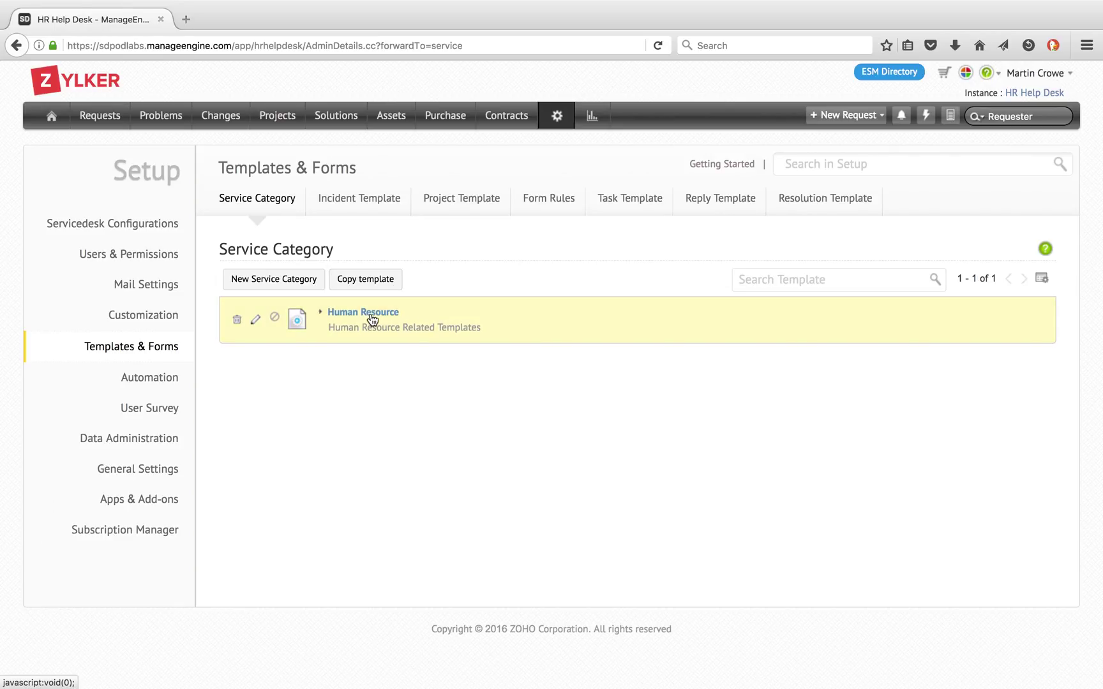
left_click(369, 313)
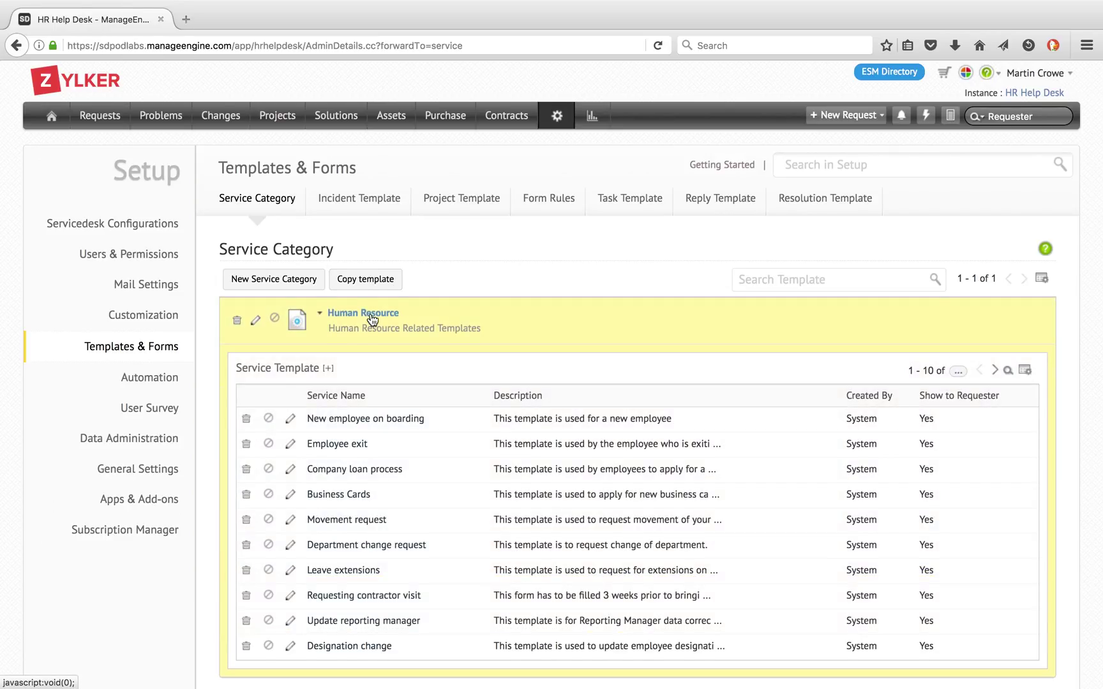
scroll(370, 312, "down", 1)
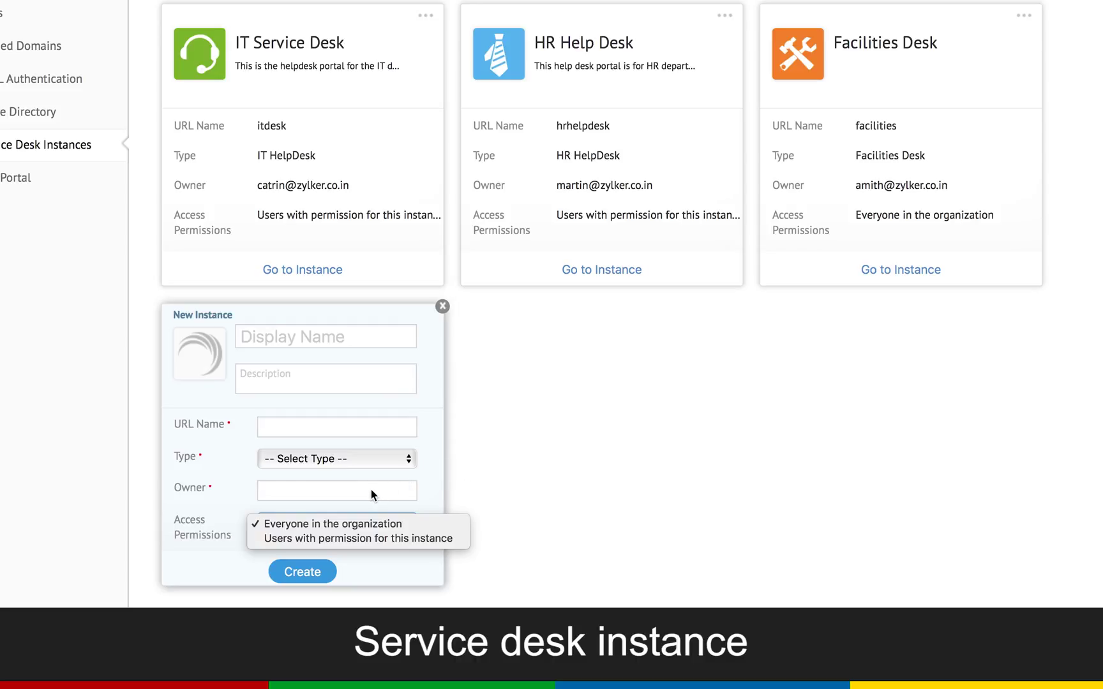
- Keep Access Permissions as Everyone in the organization and drop down the instance Type list
left_click(325, 451)
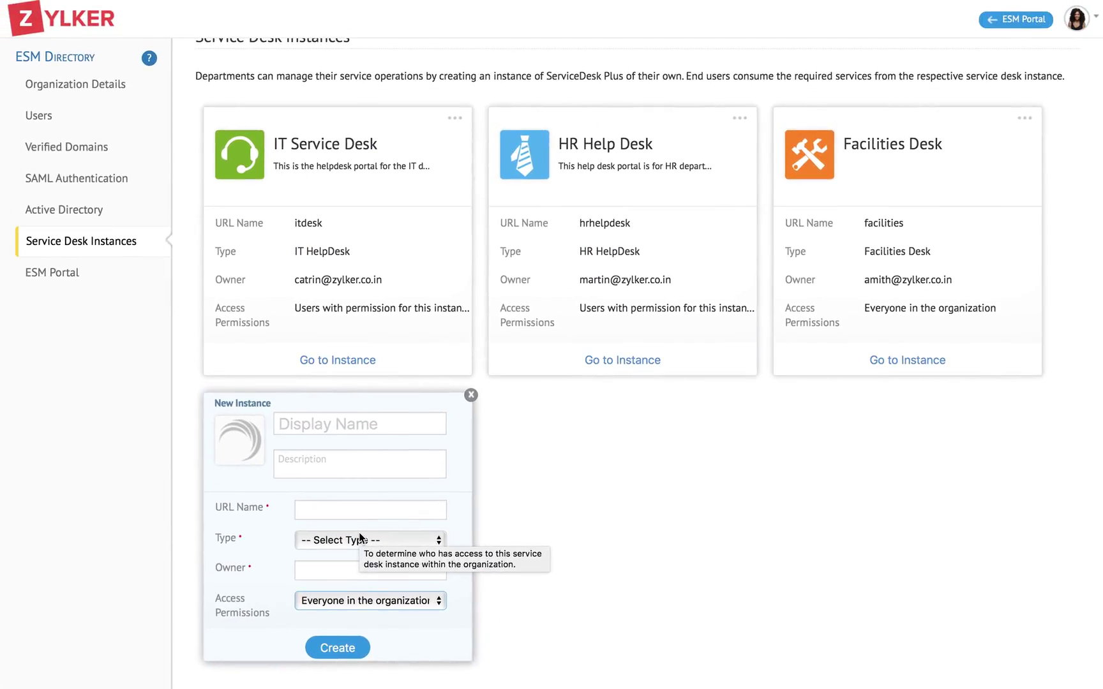
left_click(359, 539)
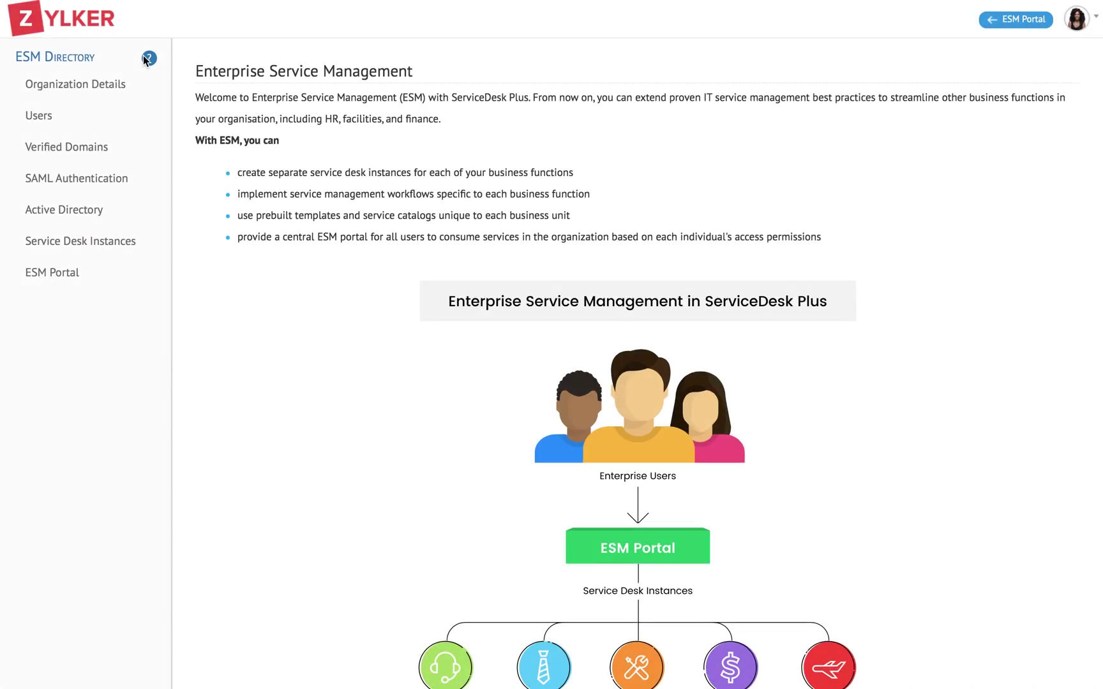
- Look through the Users, Service Desk Instances and Active Directory pages, then switch to the ESM Portal
left_click(116, 113)
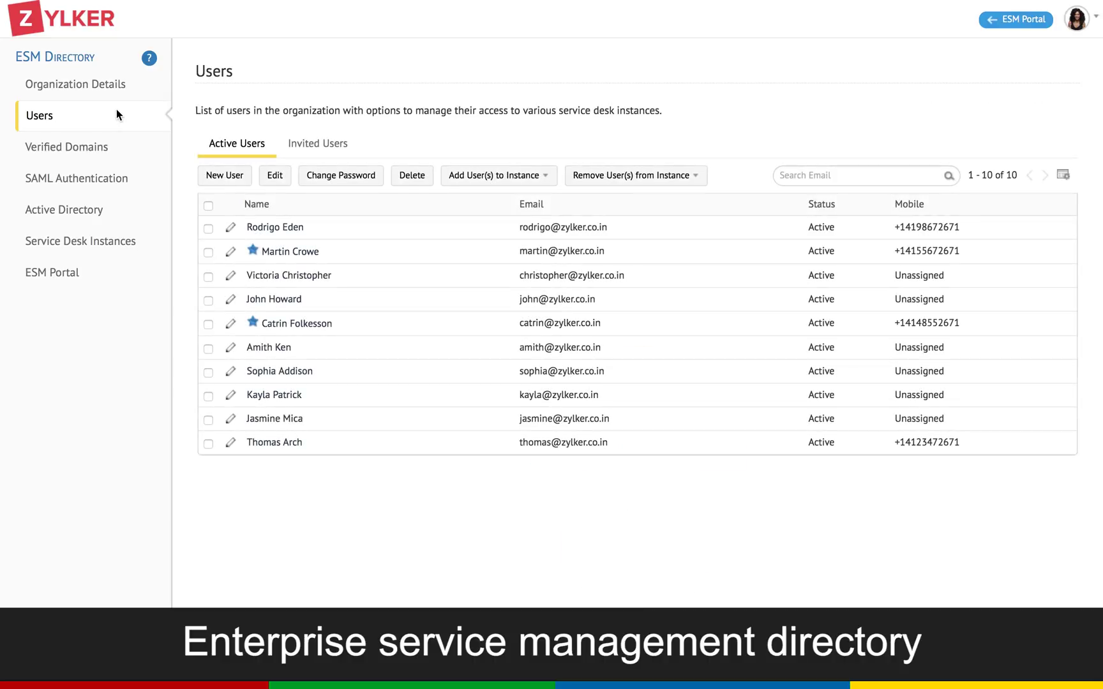
left_click(96, 240)
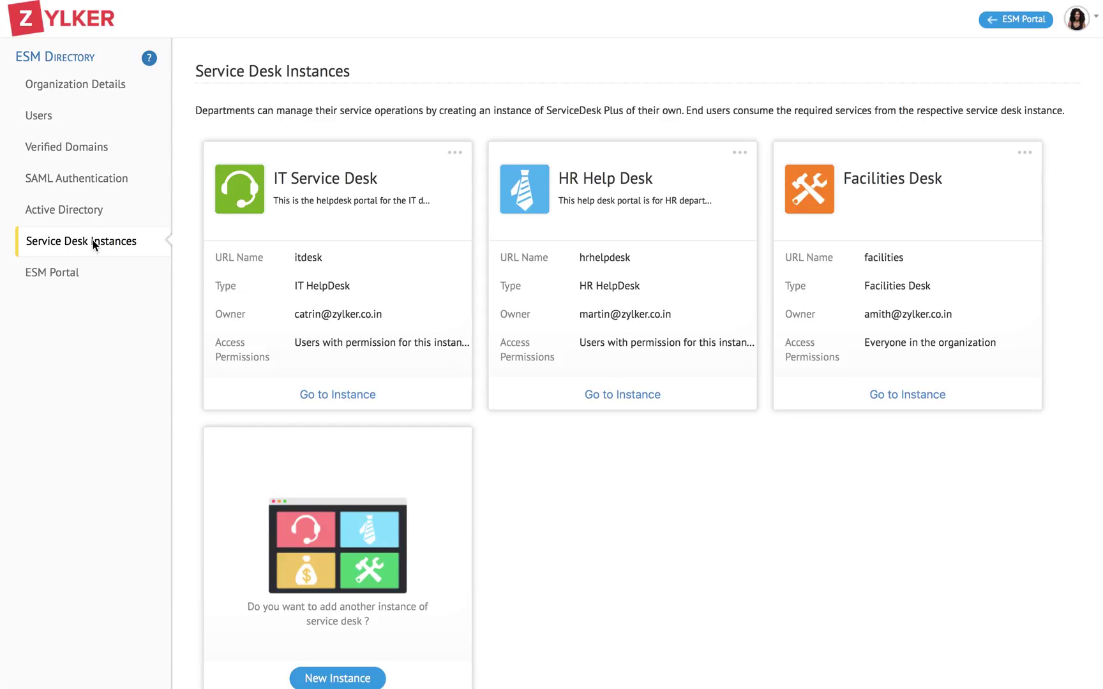
left_click(78, 210)
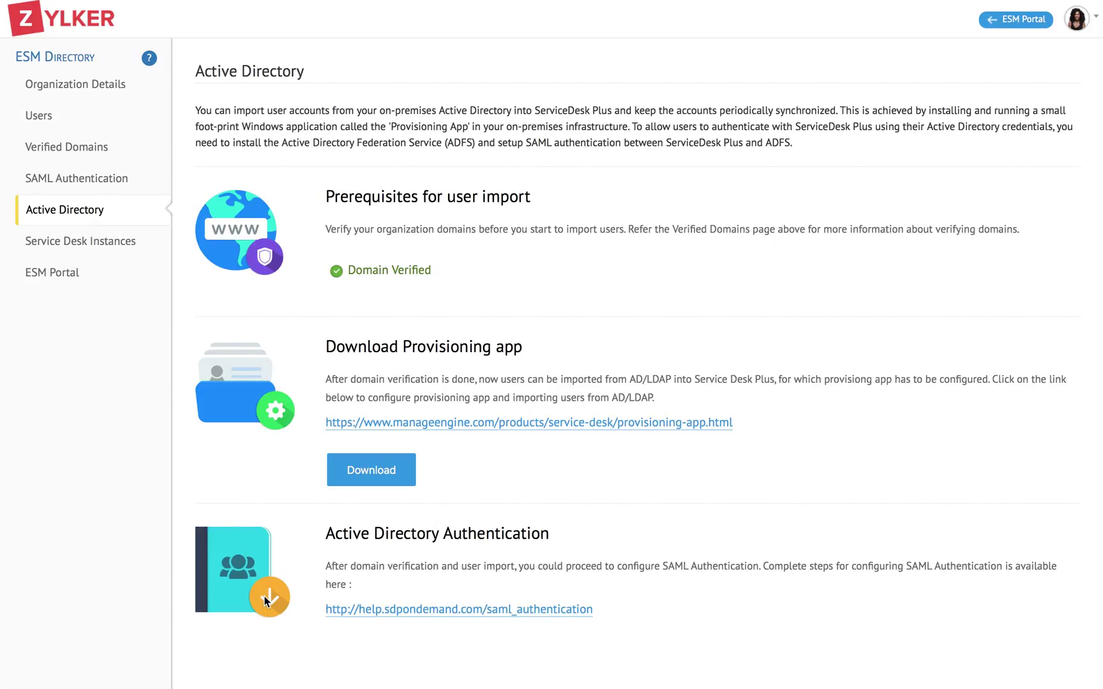
left_click(1027, 18)
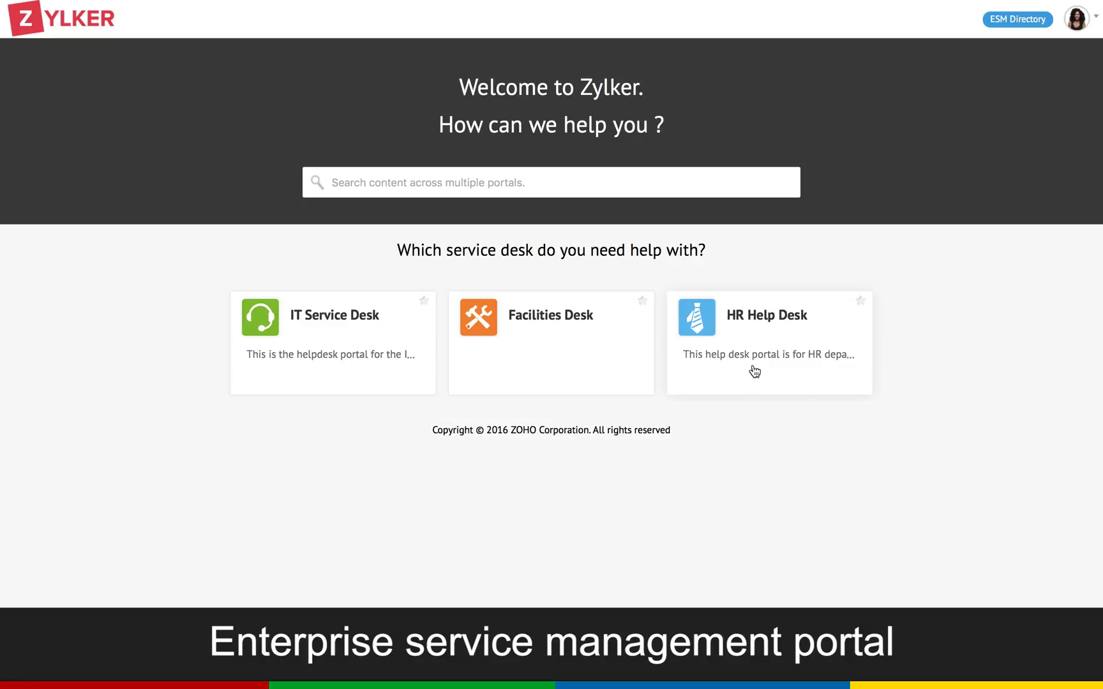
- Star Facilities Desk as the default portal and reveal the search's Search in options
left_click(644, 301)
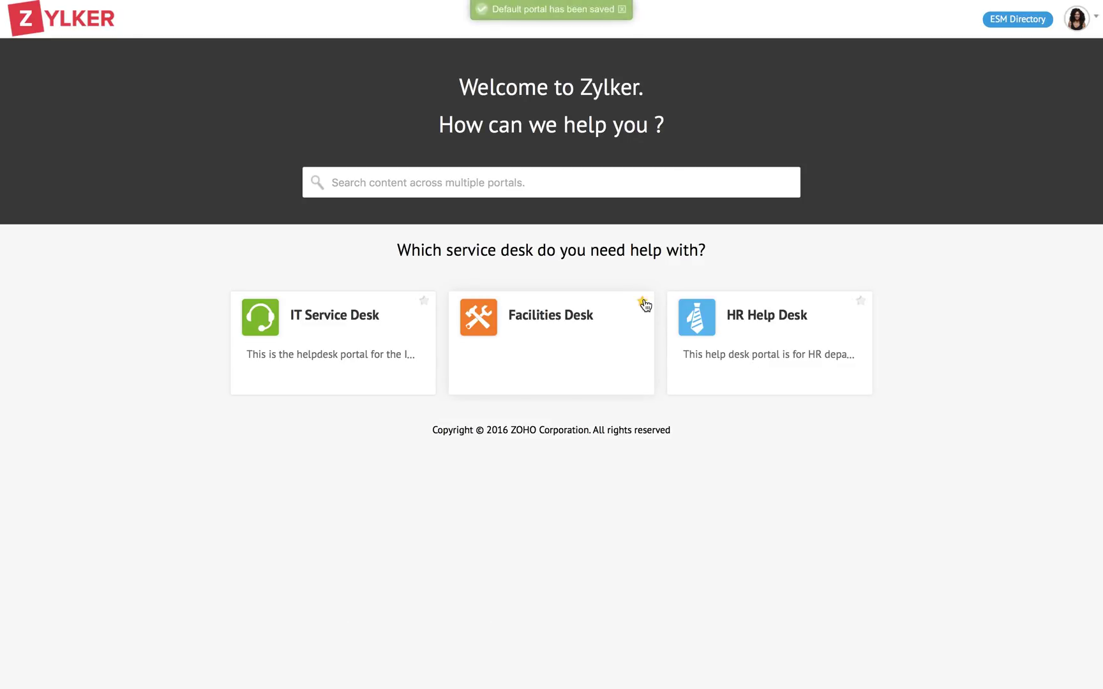
left_click(549, 183)
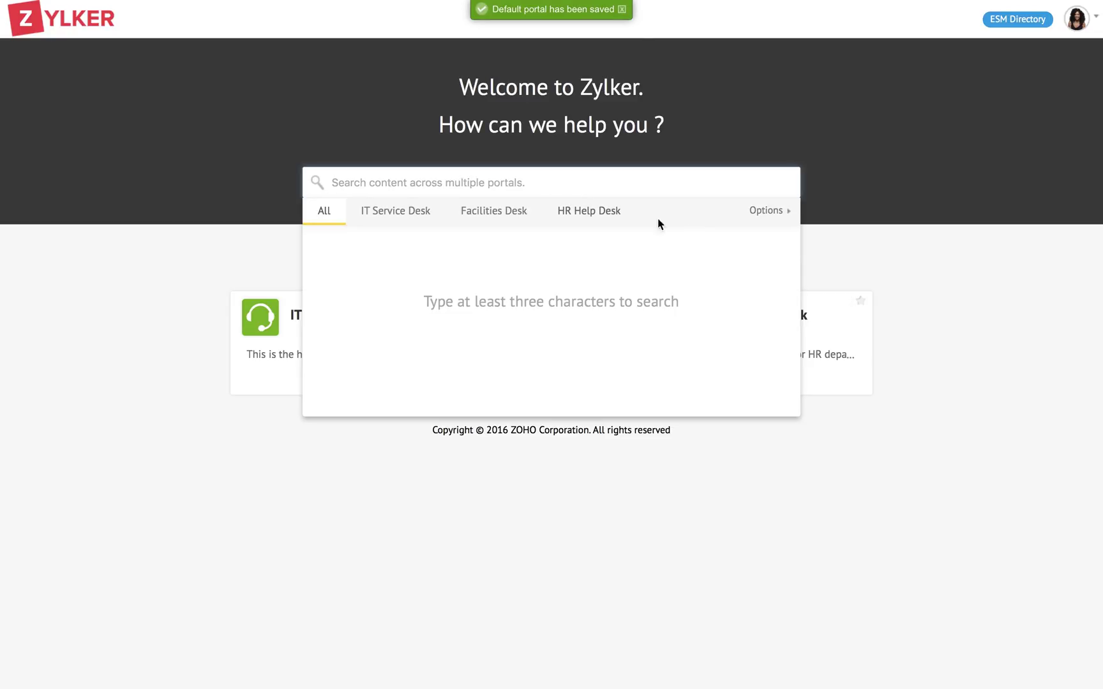
left_click(769, 217)
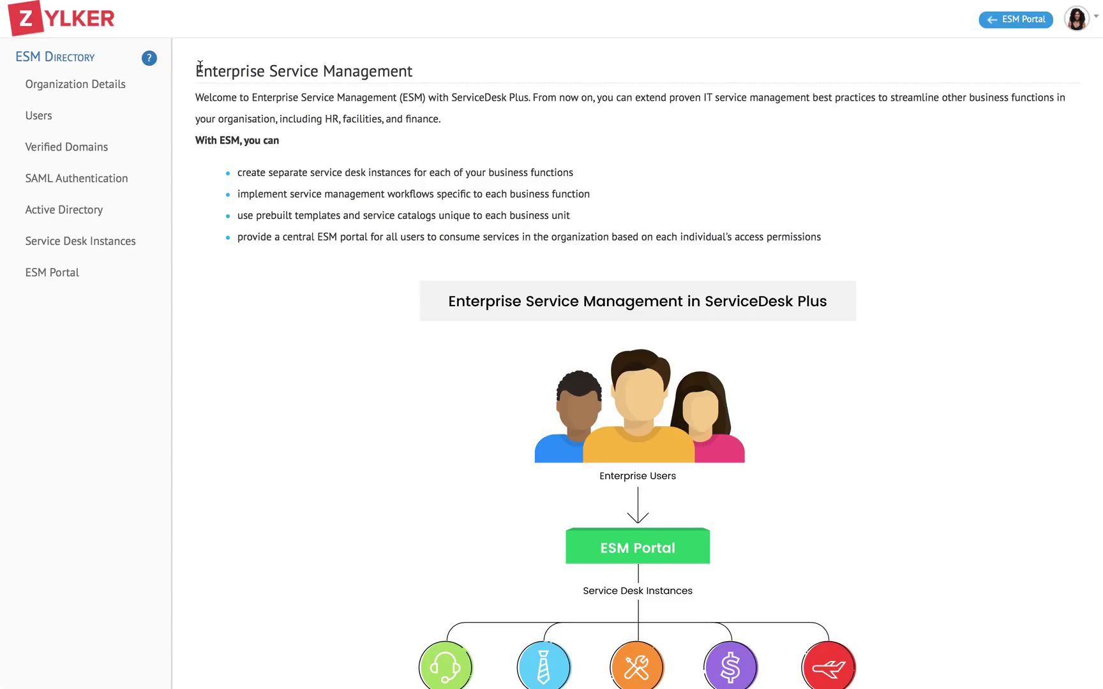
- Scroll the overview, then show Zylker's Organization Details page
scroll(279, 172, "down", 5)
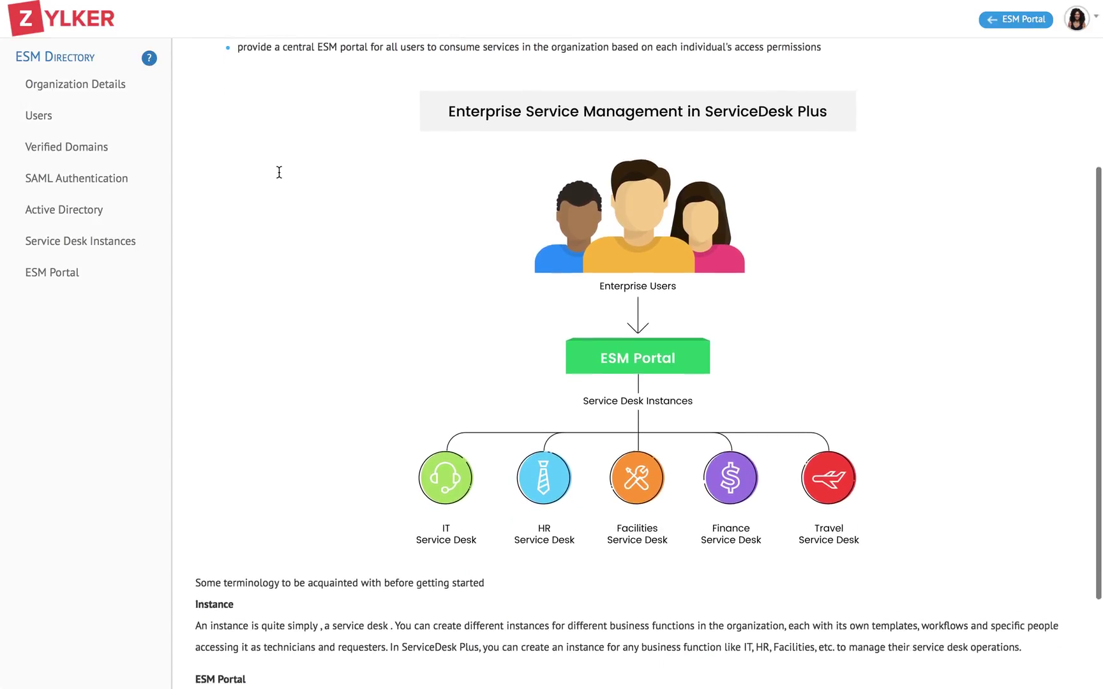
scroll(278, 173, "up", 4)
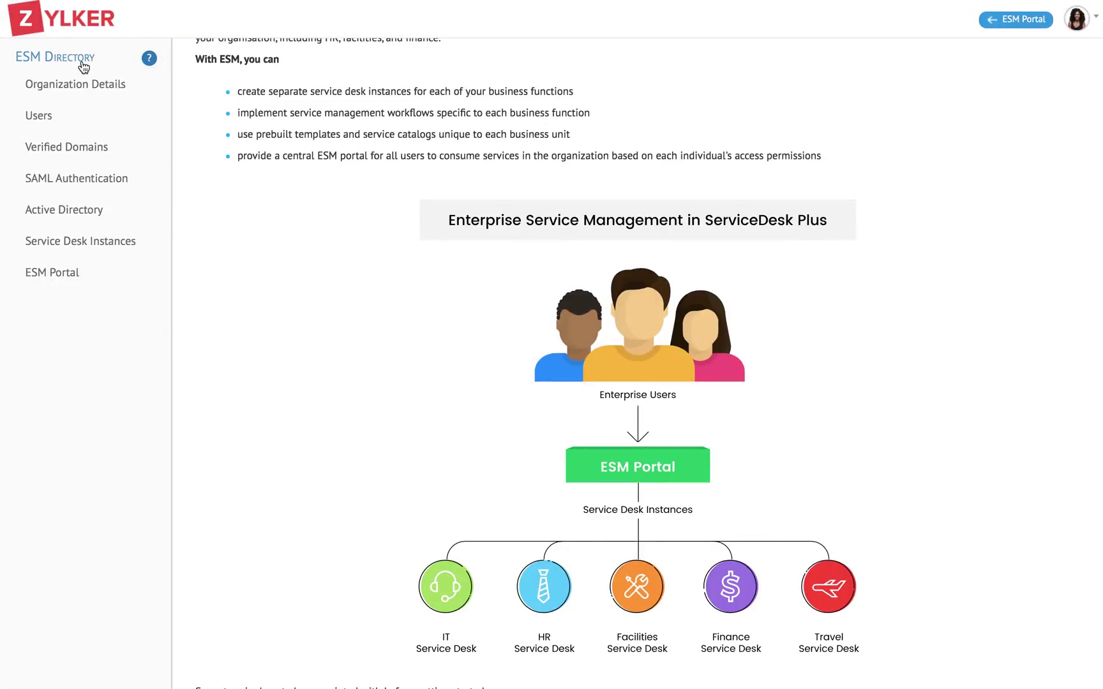
left_click(81, 86)
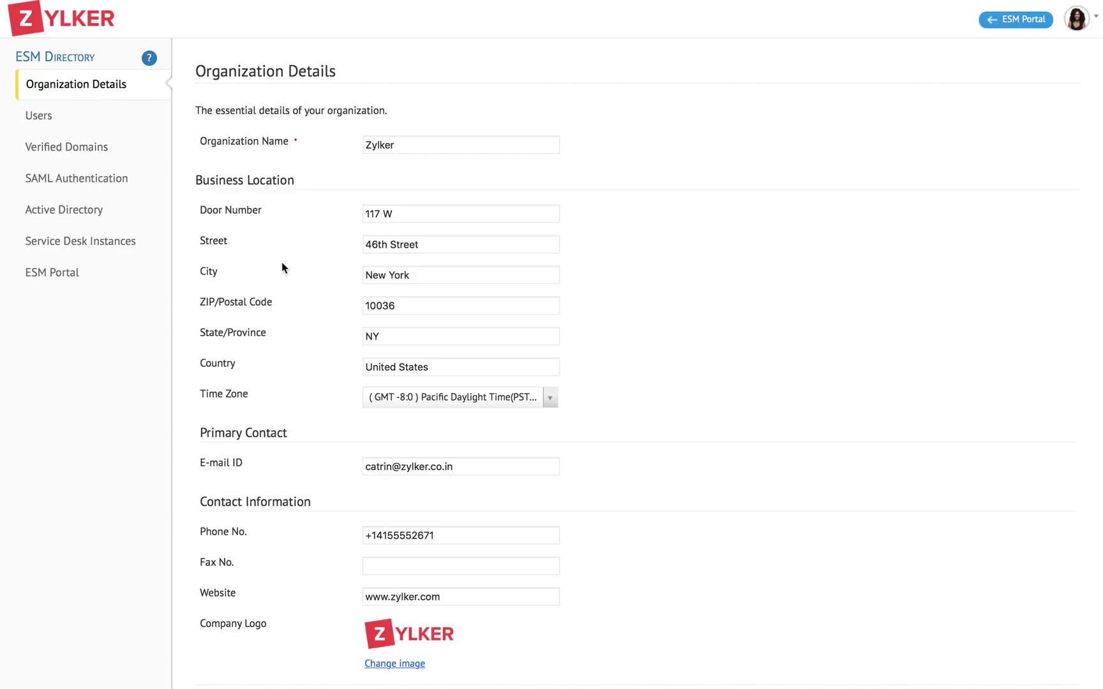
- Step through the Users, Verified Domains, SAML Authentication and Active Directory pages
scroll(282, 265, "down", 2)
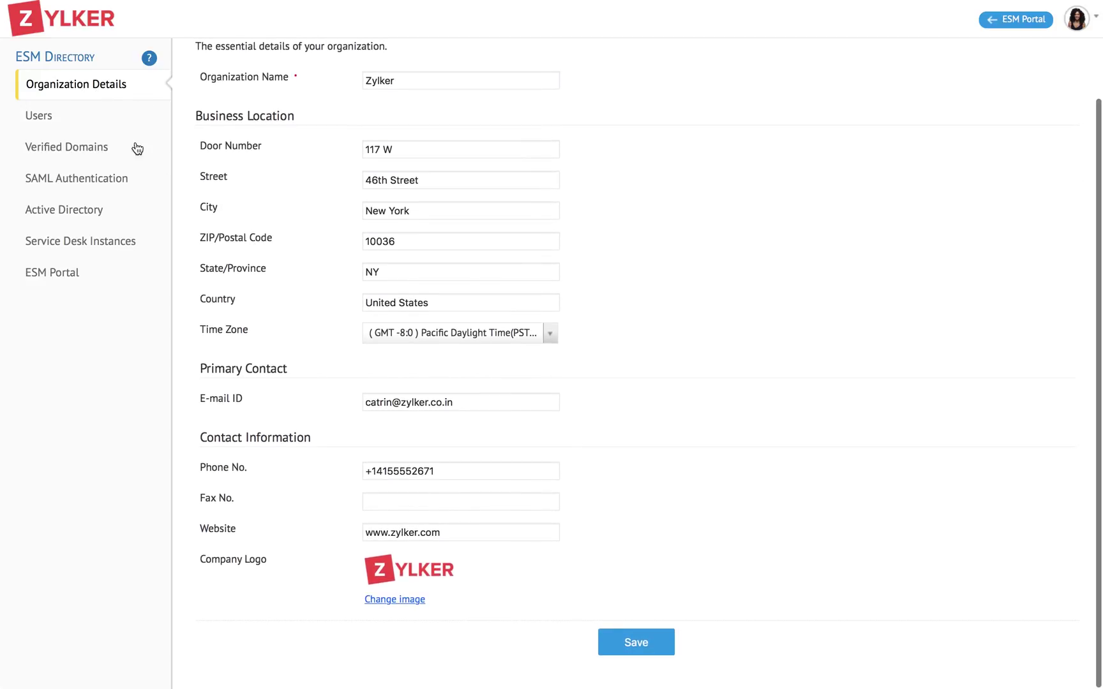
left_click(102, 117)
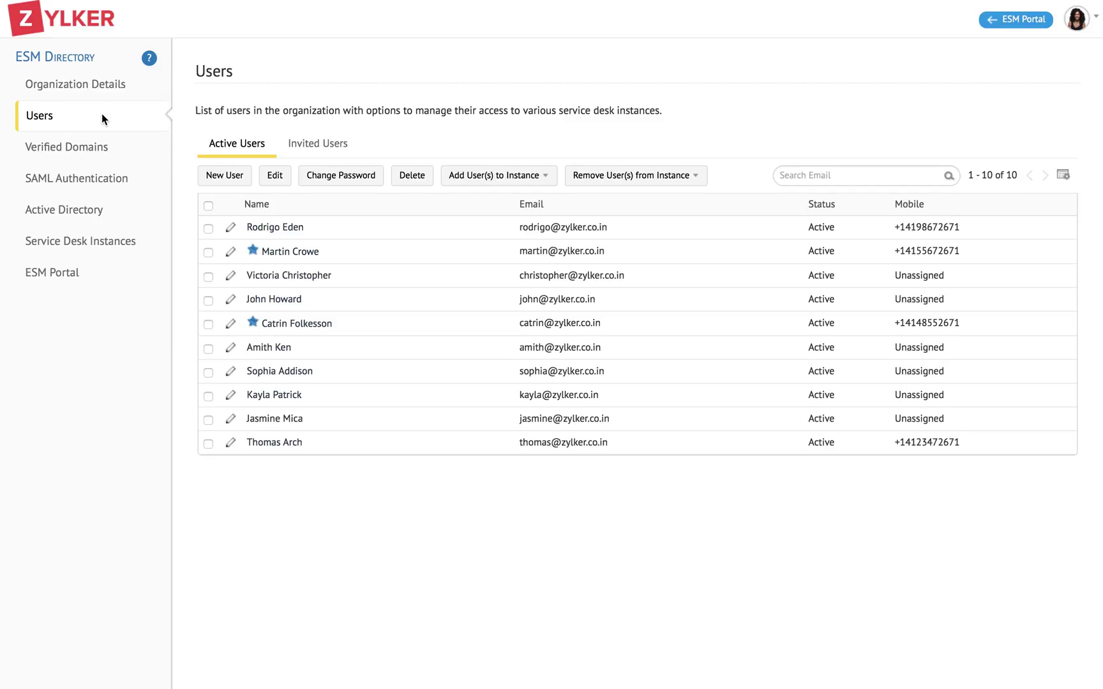
left_click(84, 146)
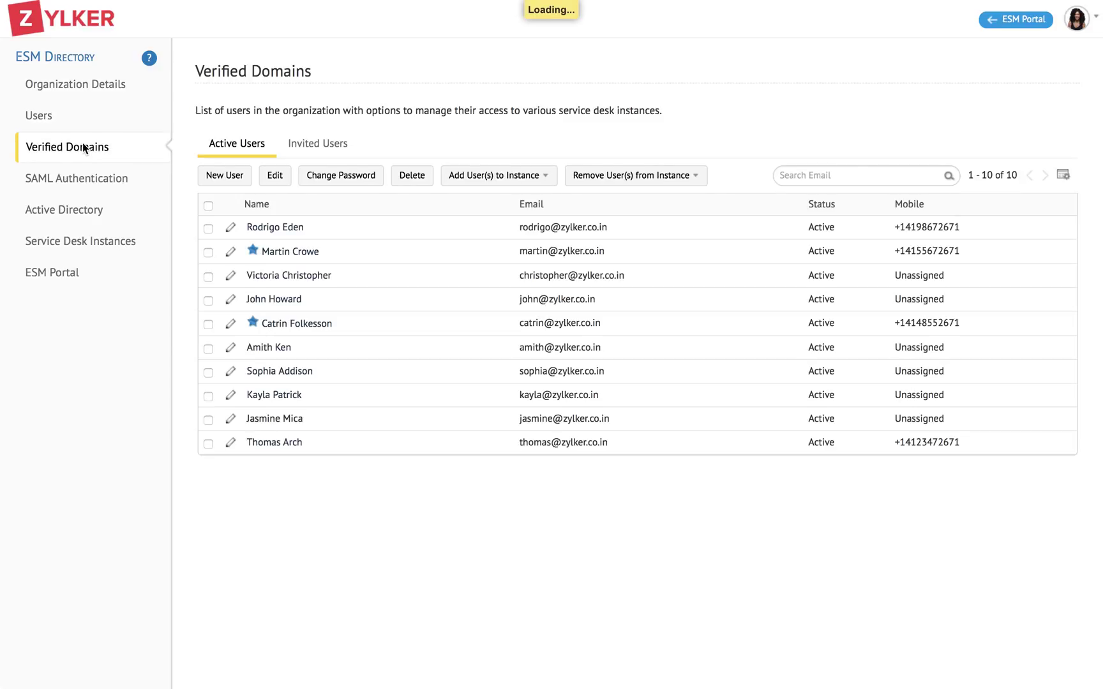
left_click(87, 177)
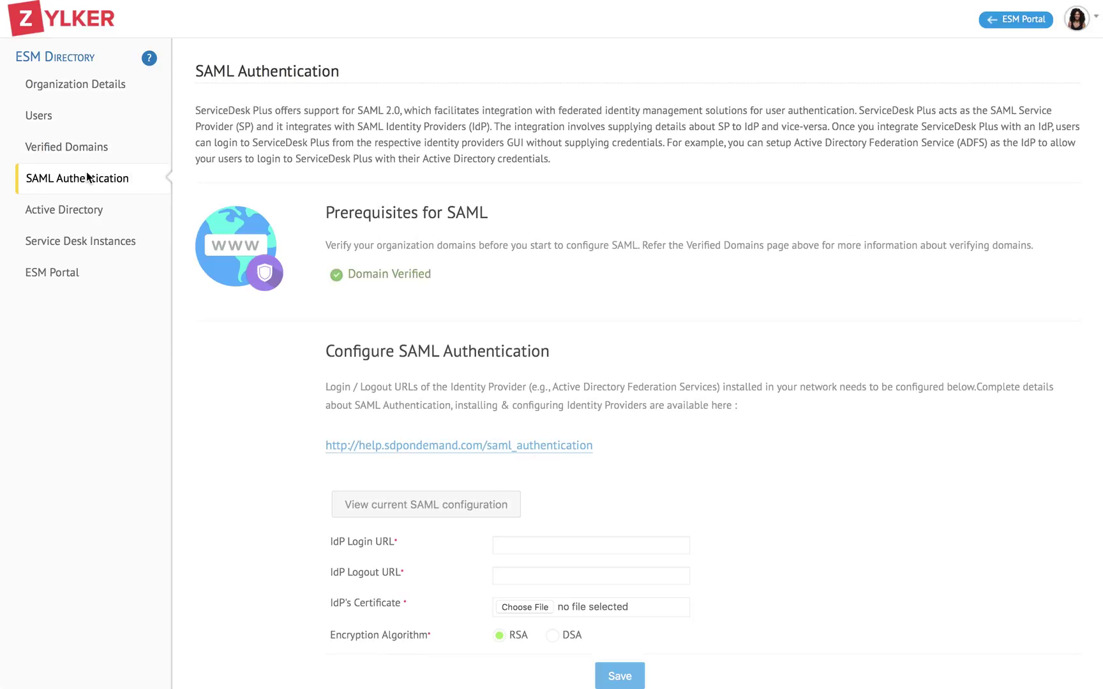
left_click(68, 211)
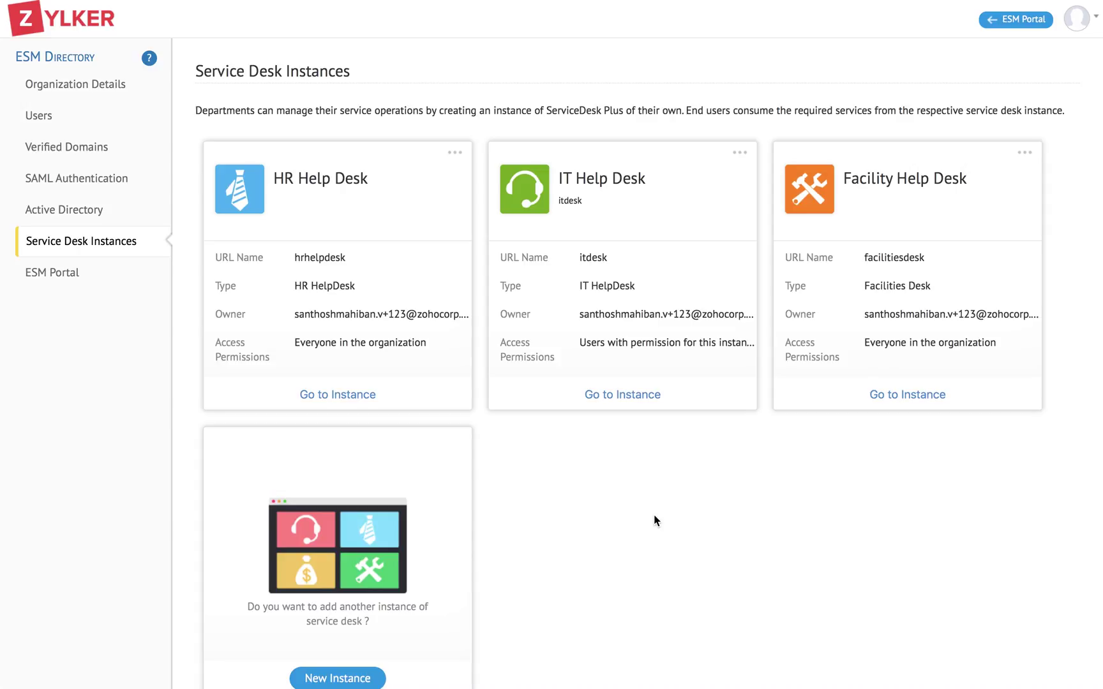
- Start a new instance named Travel, described Happy Journey, URL name travel, type IT HelpDesk
scroll(654, 520, "down", 1)
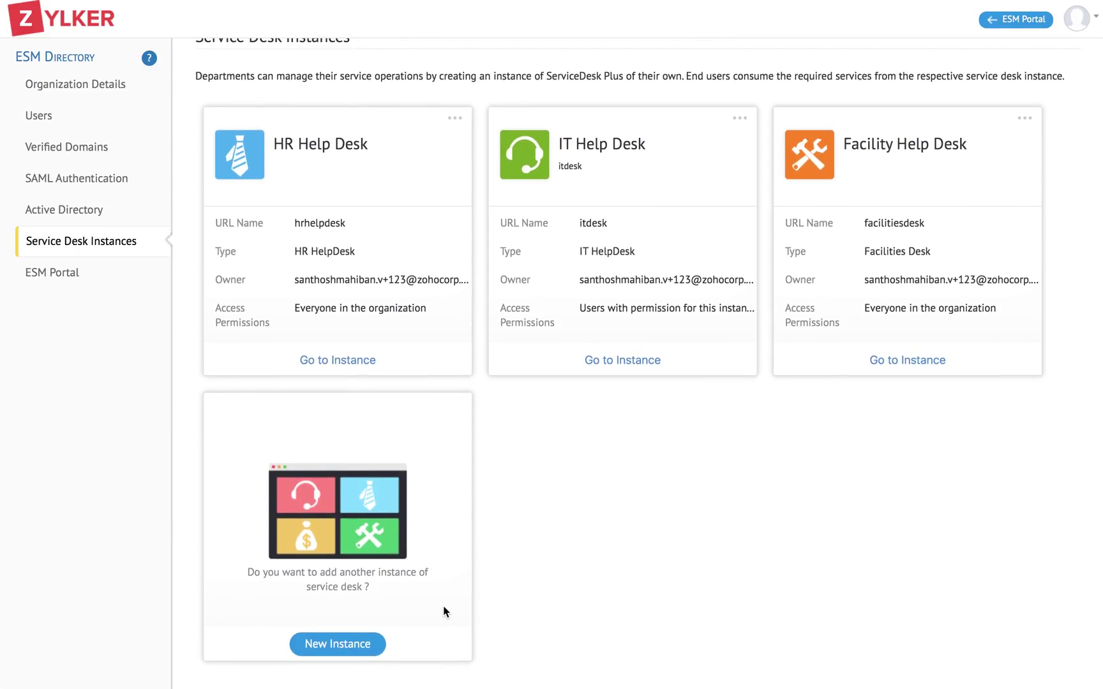
left_click(367, 644)
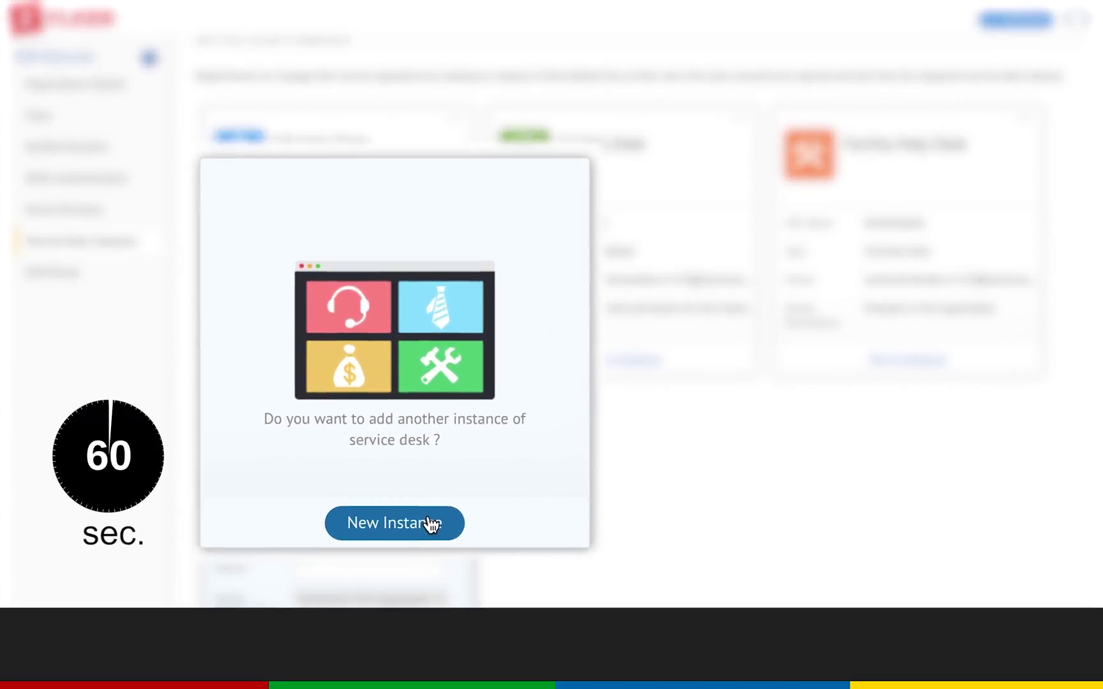
type("Travel")
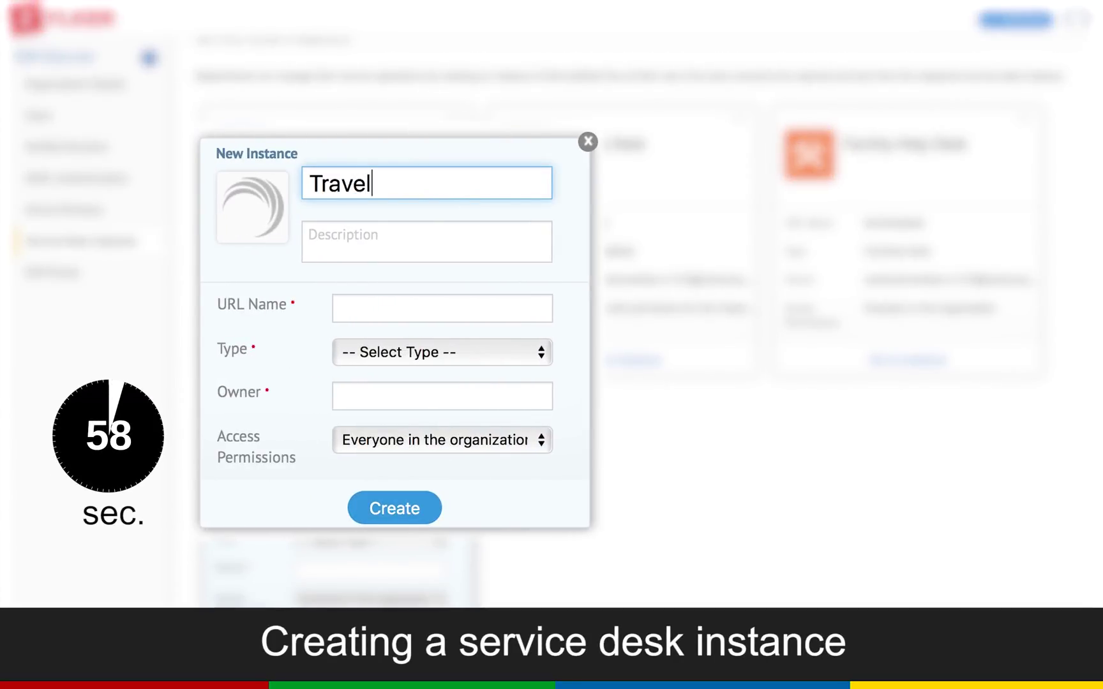
left_click(454, 238)
type("Happy Jo")
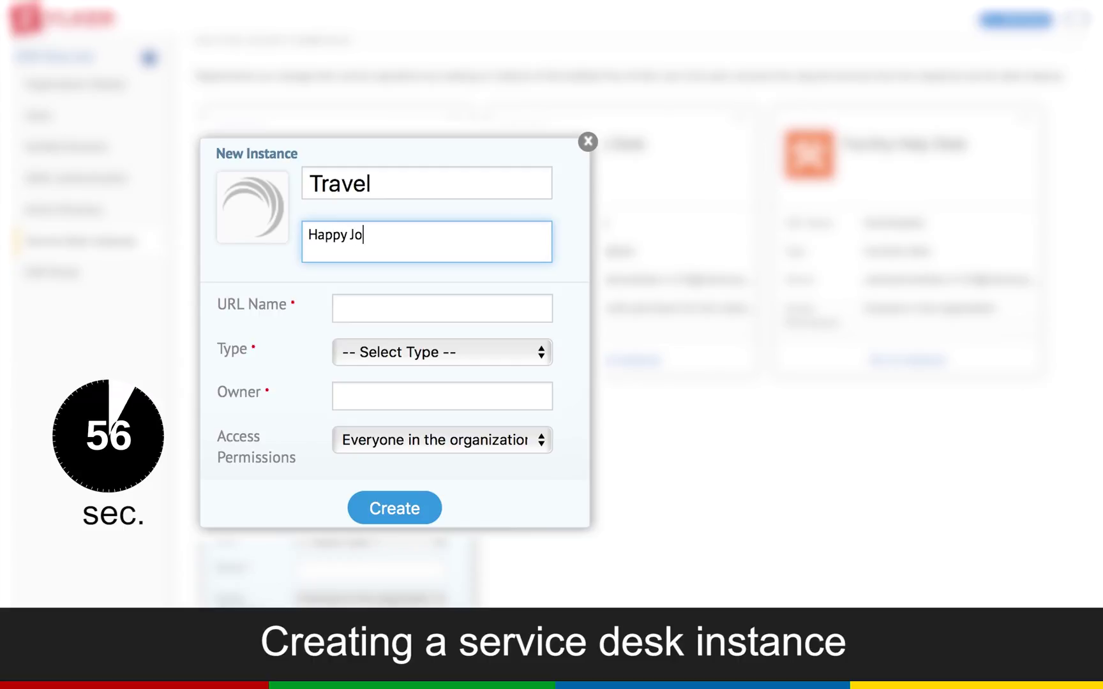
type("urney")
left_click(433, 306)
type("travel")
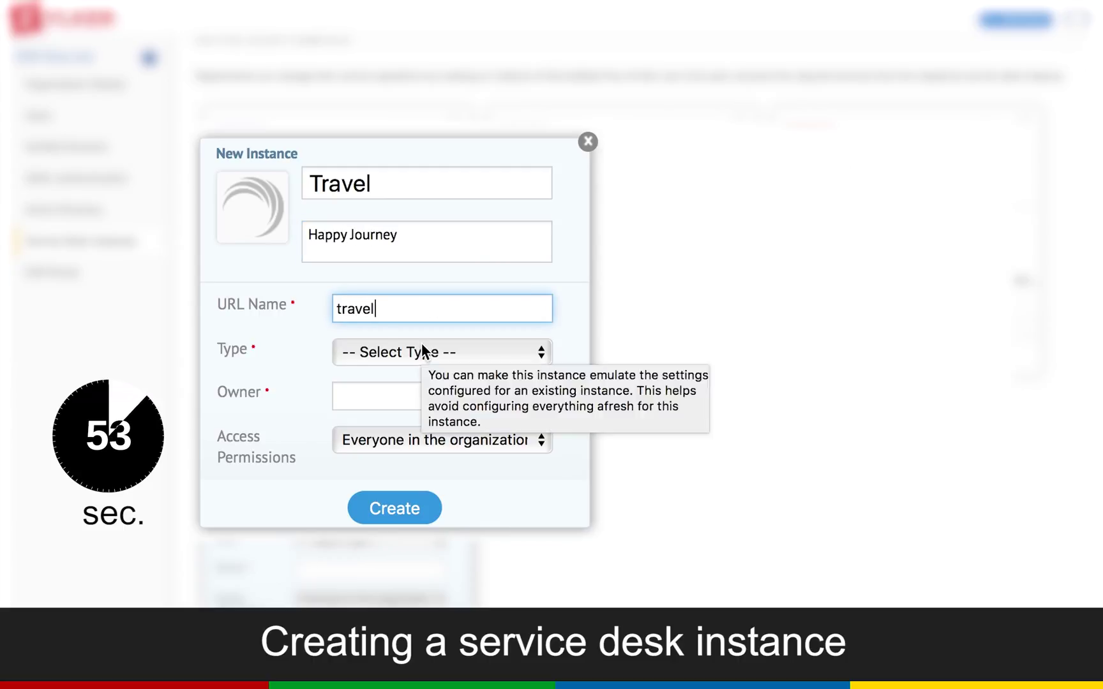
left_click(422, 349)
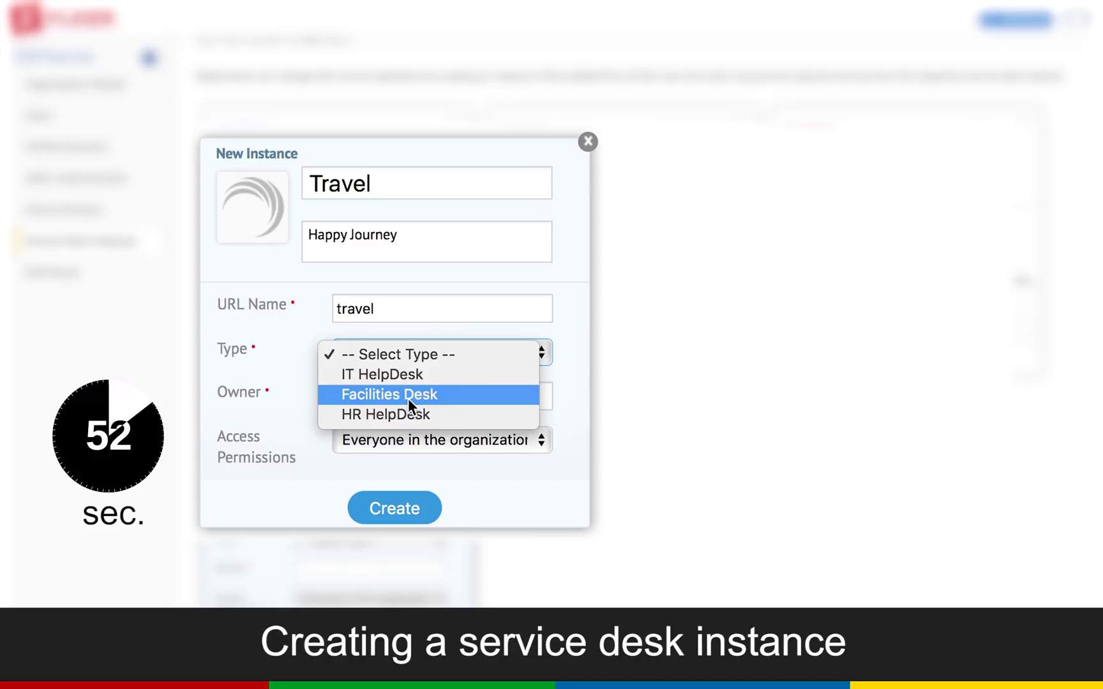
left_click(381, 374)
- Enter the owner's e-mail, keep access for everyone, create the instance and go to it
key("Tab")
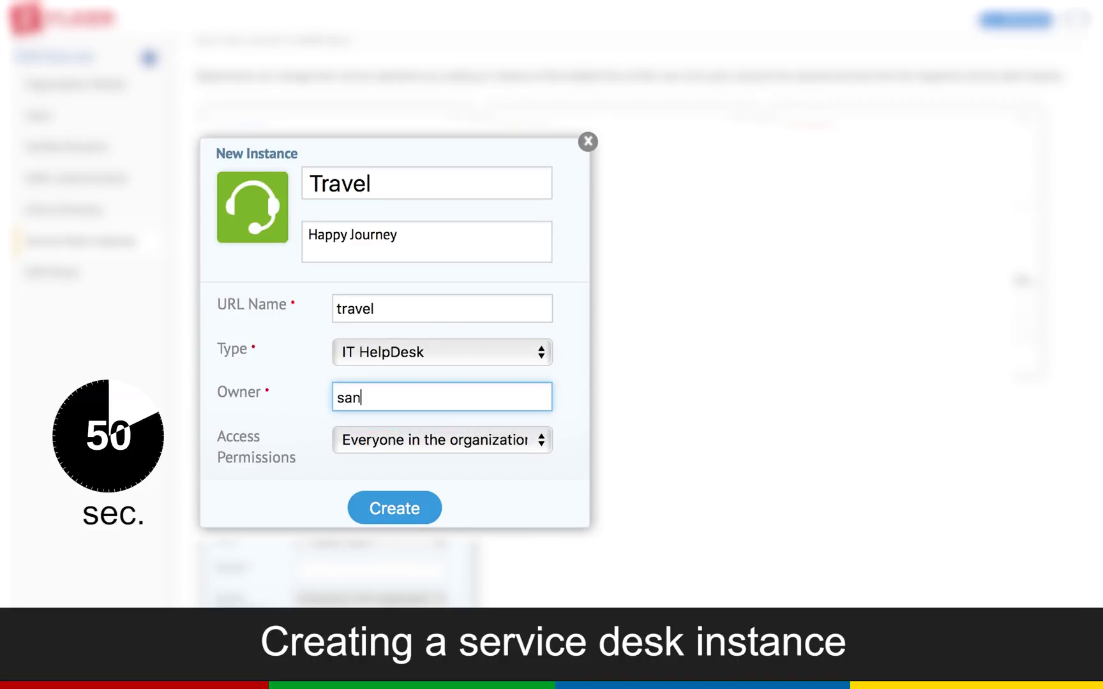
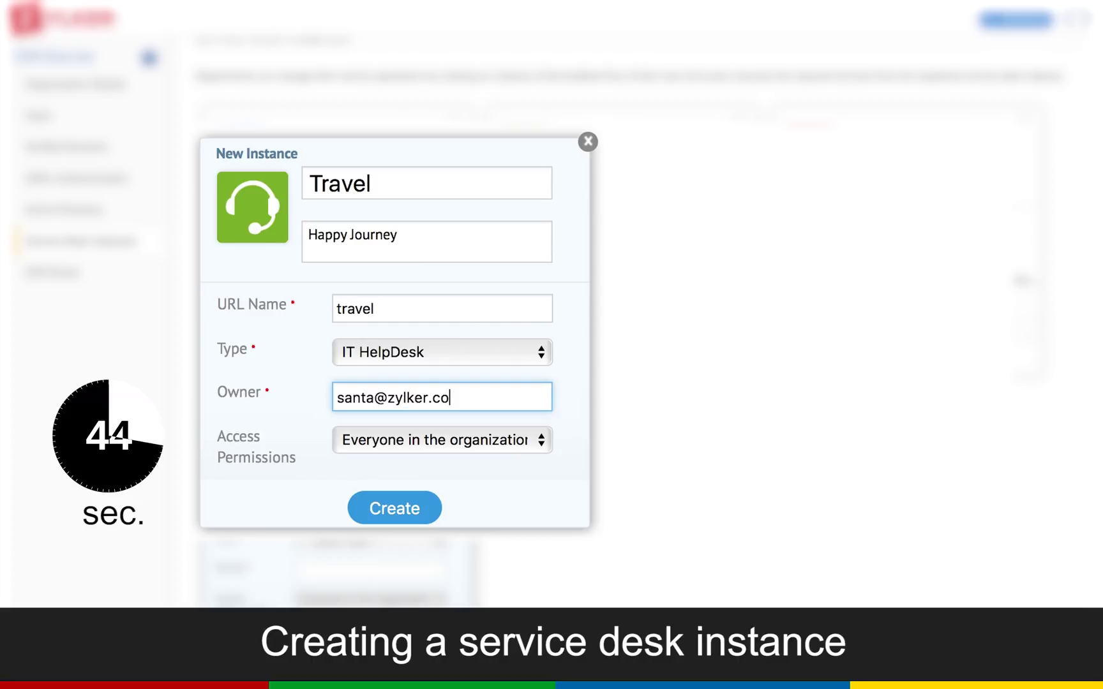
key("Tab")
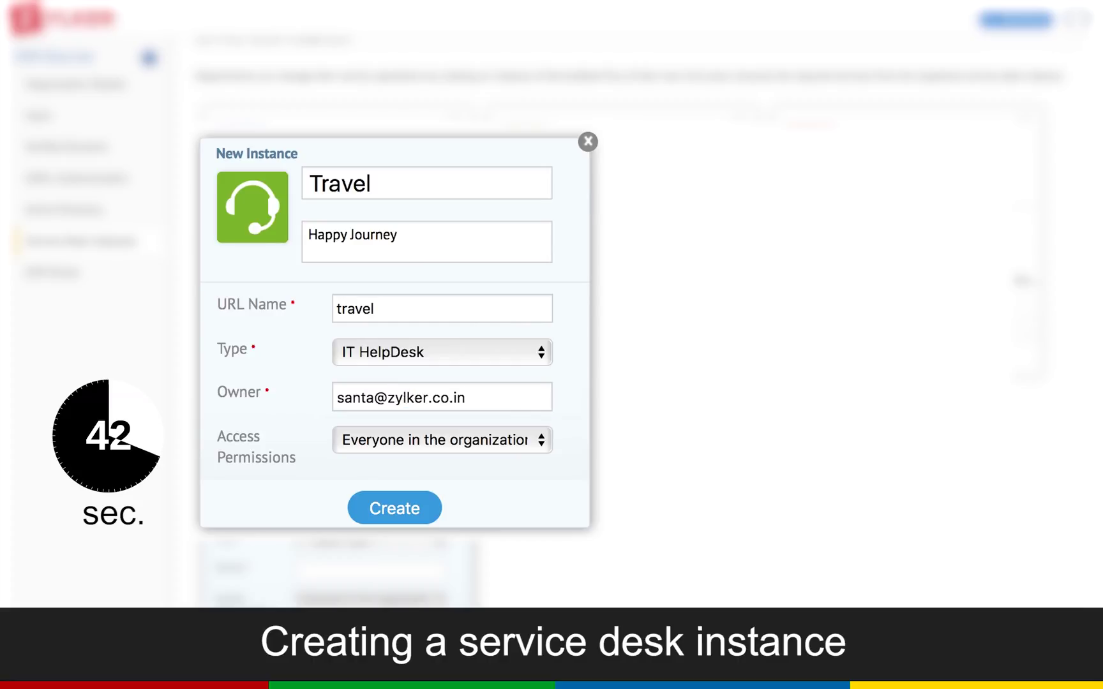
left_click(365, 436)
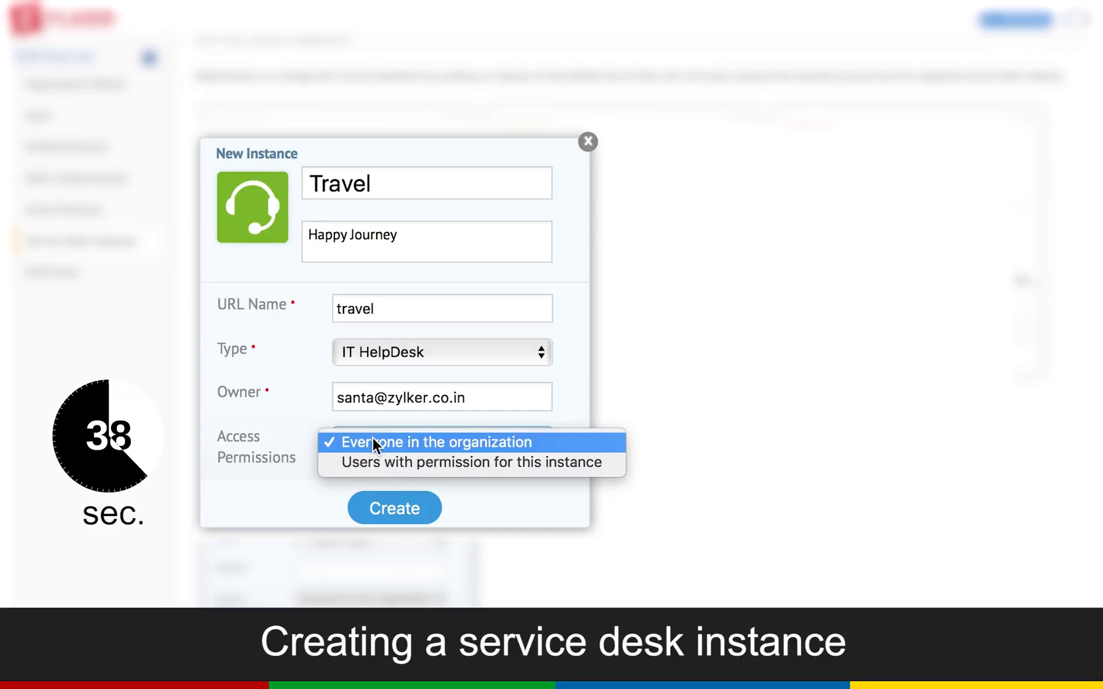
left_click(372, 439)
left_click(401, 509)
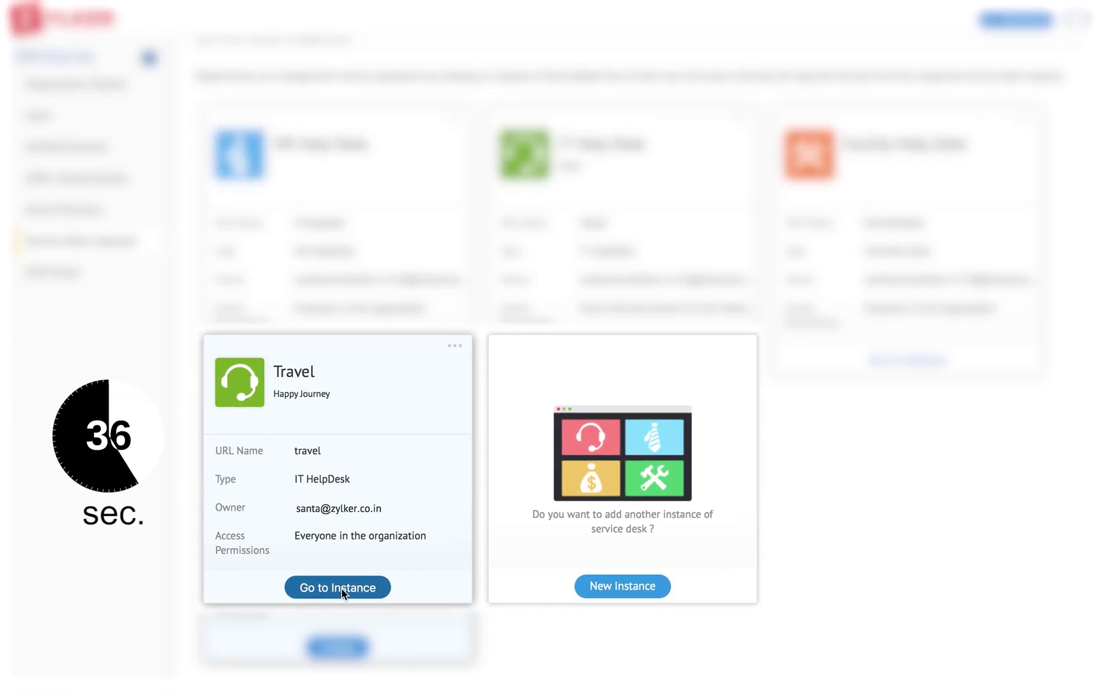
left_click(342, 589)
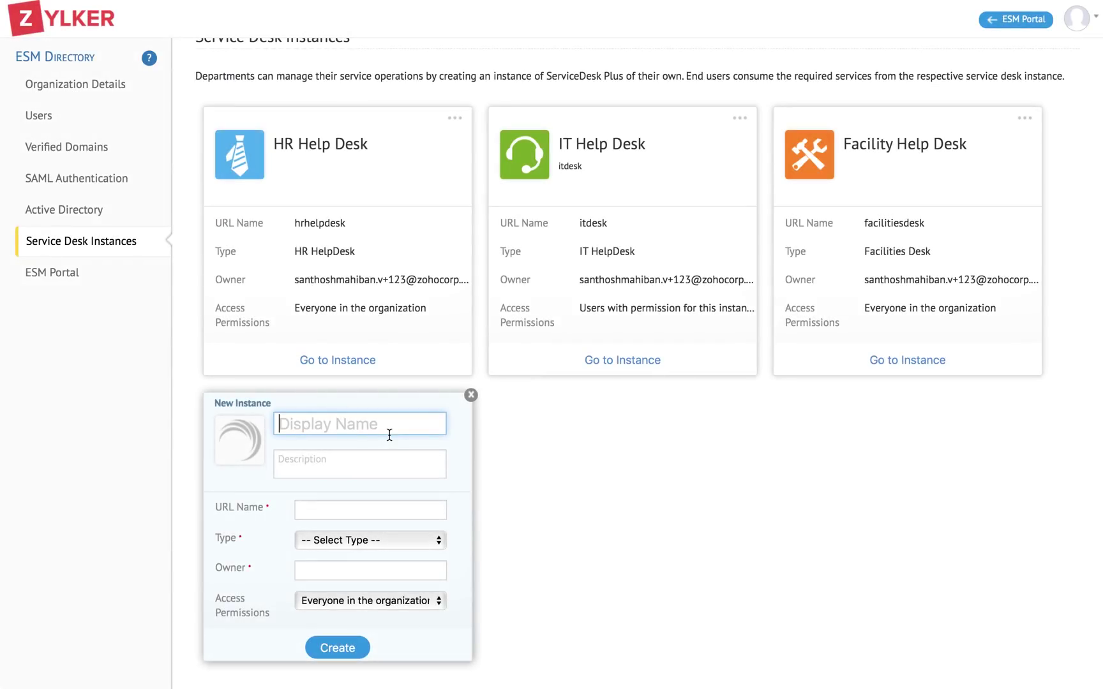
- Enter name Travel, description Happy Journey, URL name travel and choose IT HelpDesk as type
type("Travel")
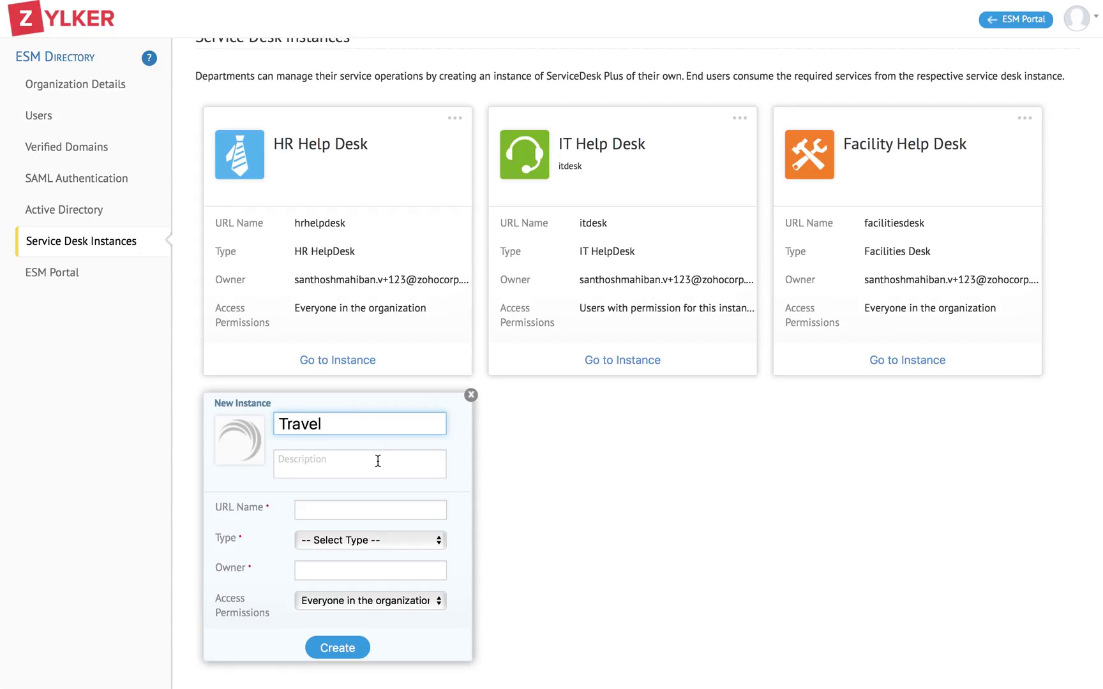
left_click(378, 461)
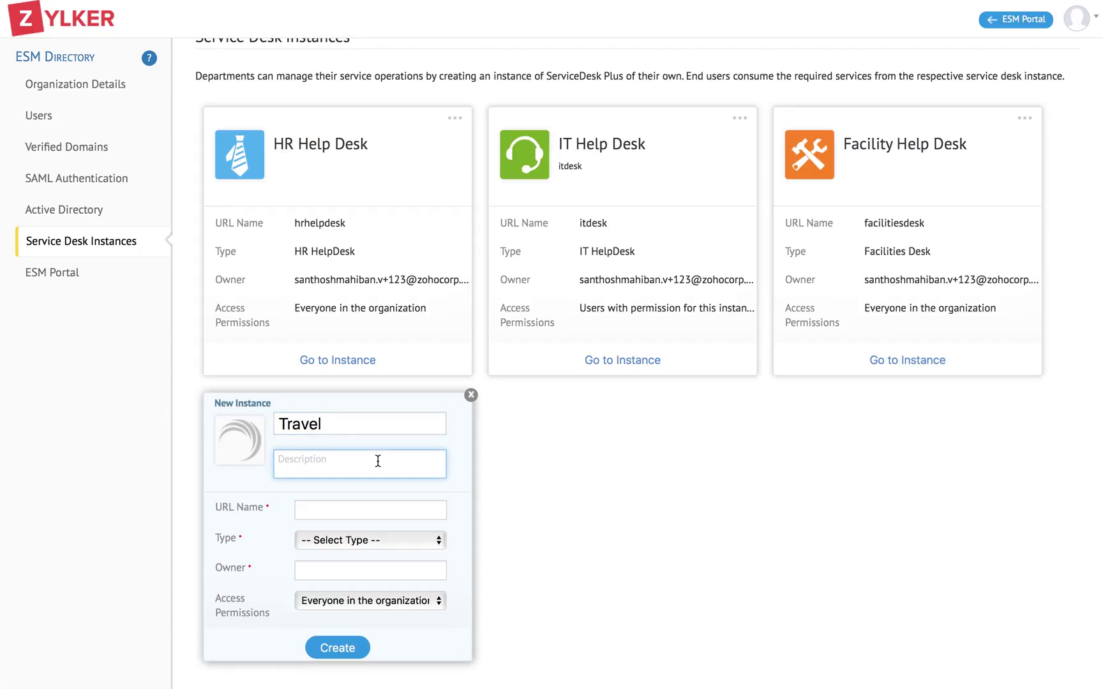
type("Happy Journey")
left_click(364, 509)
type("t")
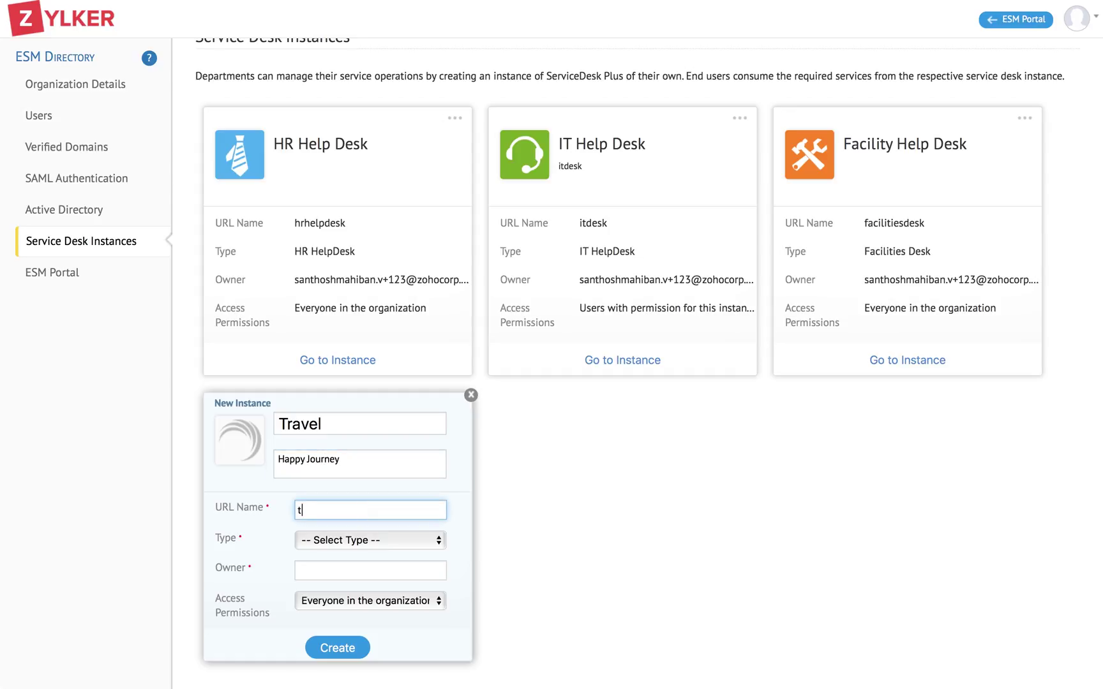
type("ravel")
left_click(358, 539)
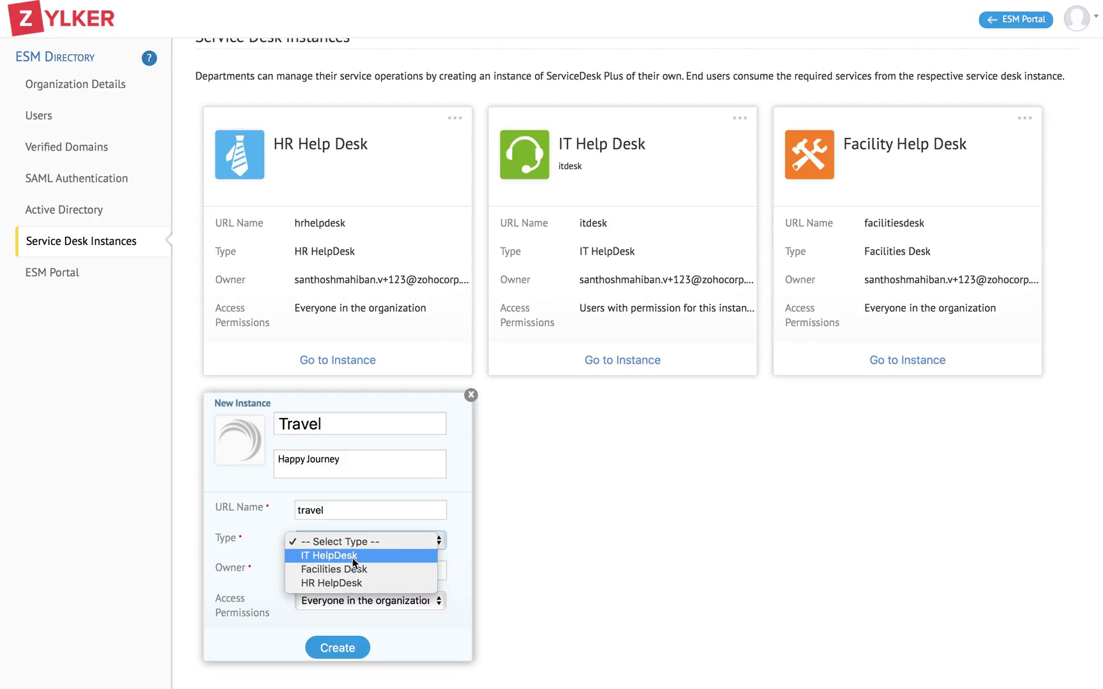
left_click(353, 556)
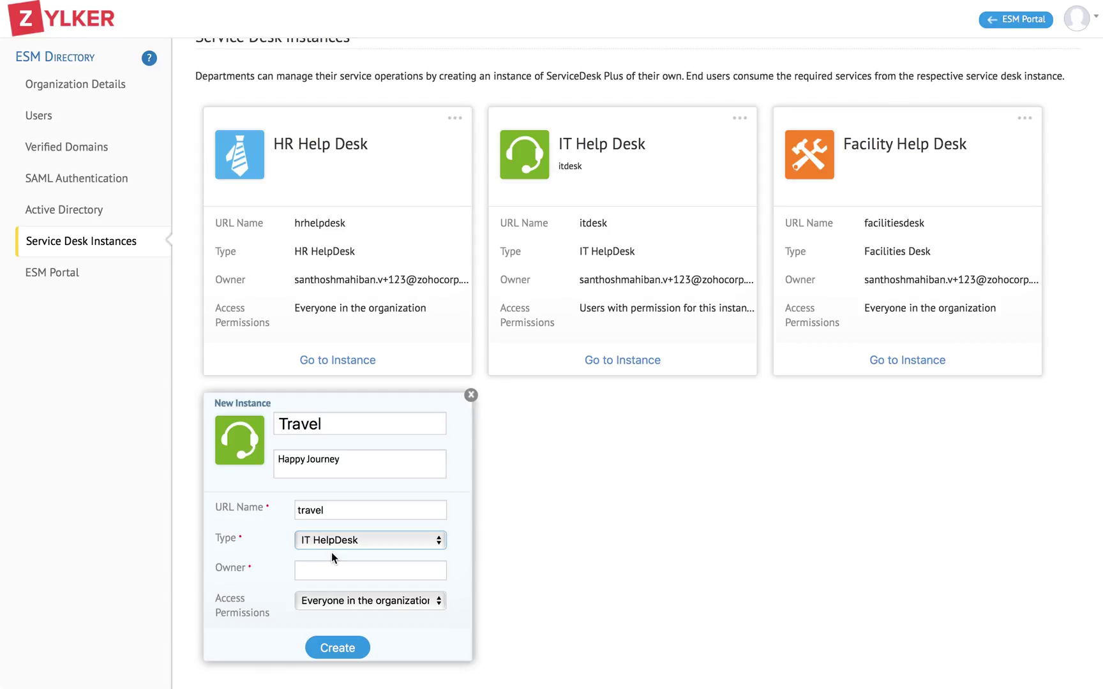
- Fill in the owner's e-mail address and set Access Permissions to Everyone in the organization
left_click(322, 572)
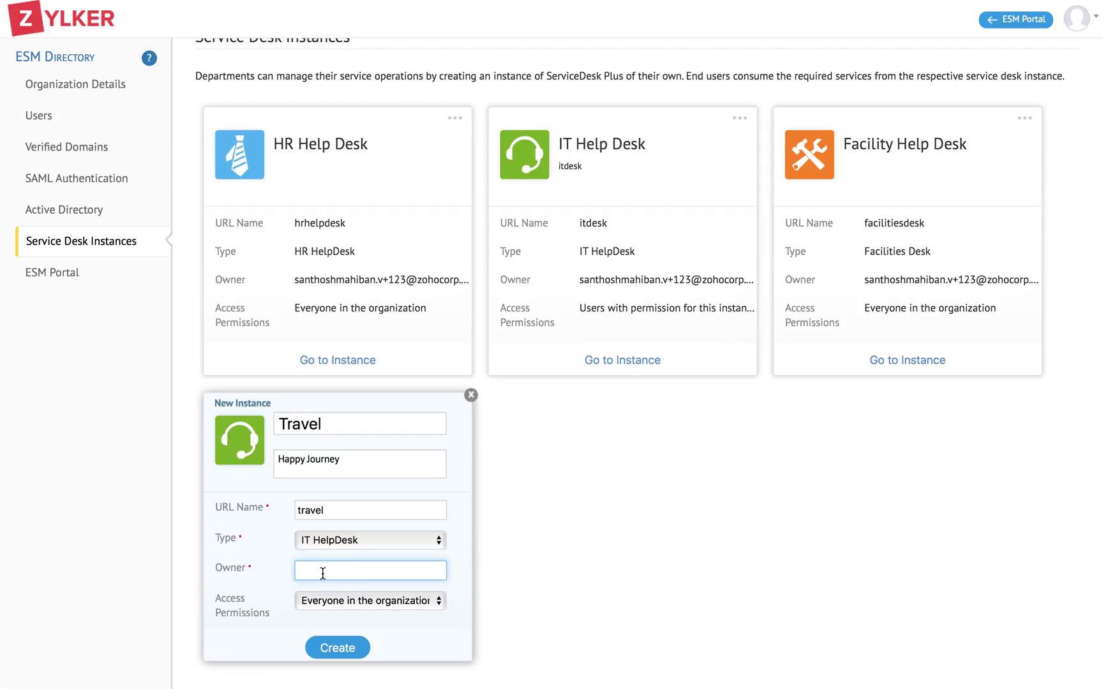
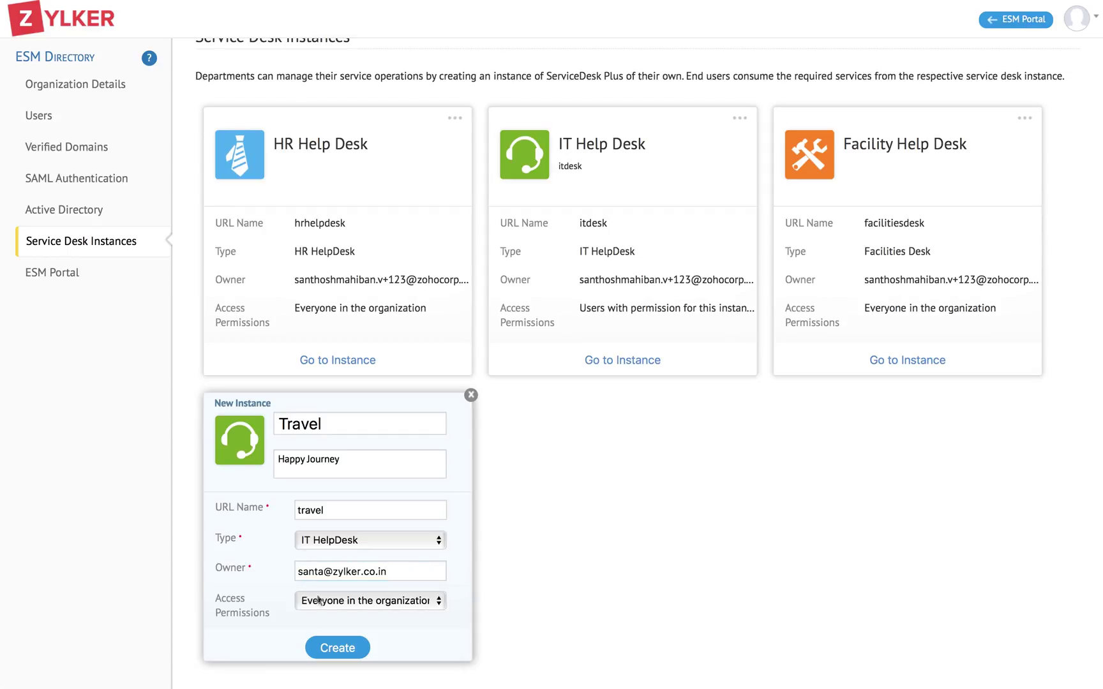
left_click(317, 598)
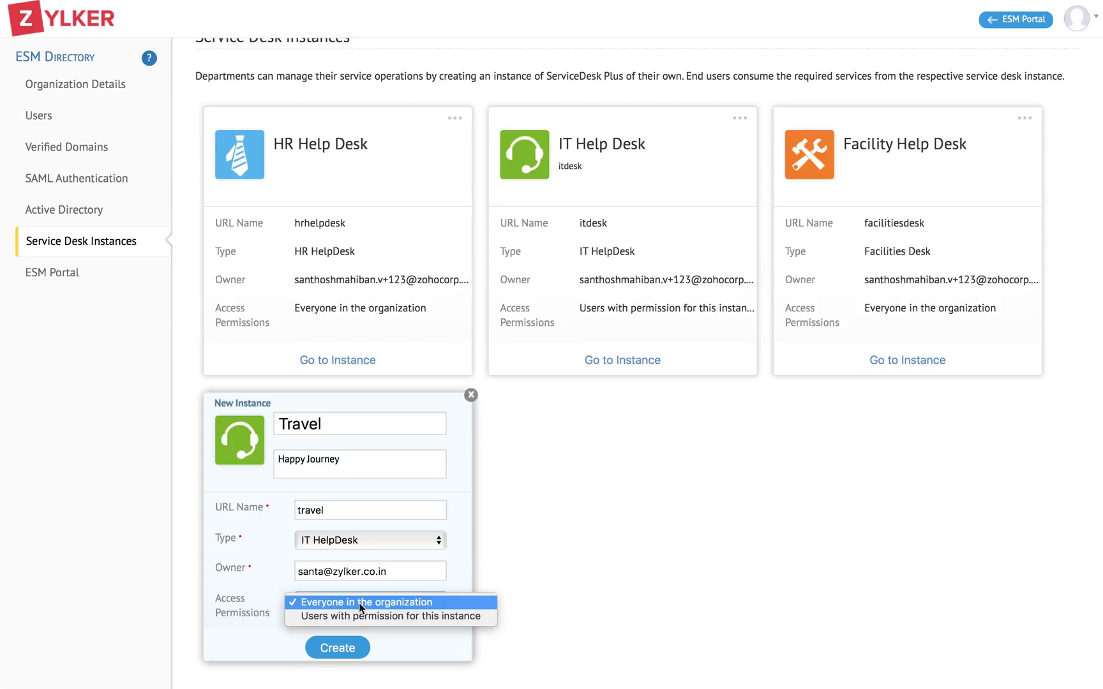
left_click(343, 649)
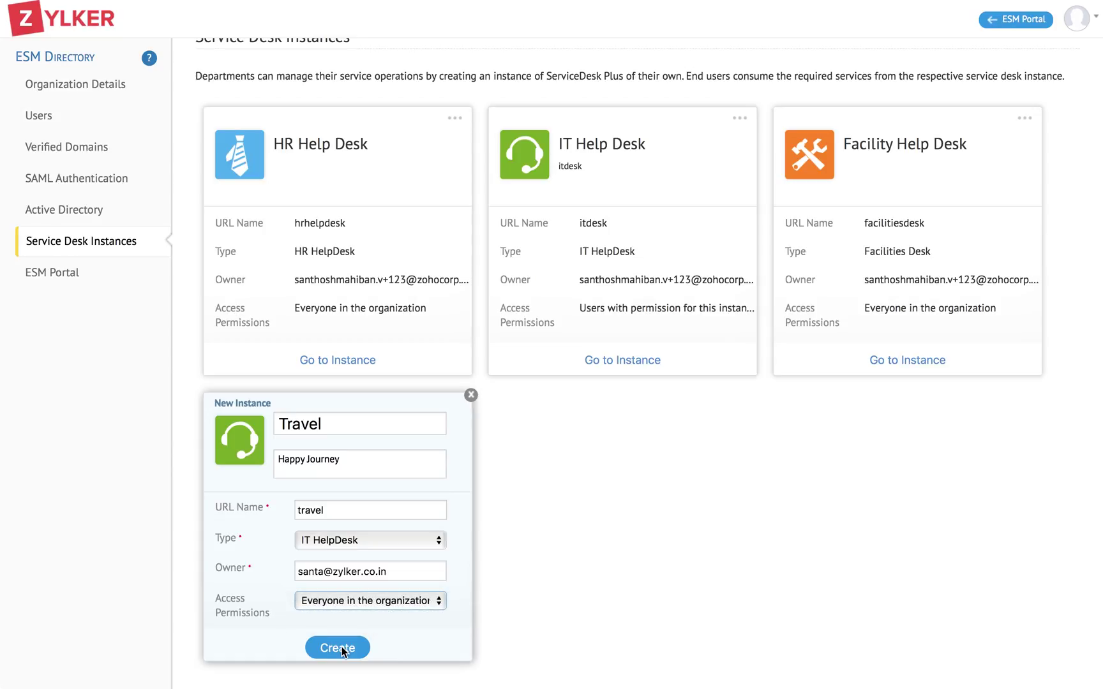
- Create the Travel instance, view it on the ESM portal, then reach the ESM Portal settings
left_click(338, 647)
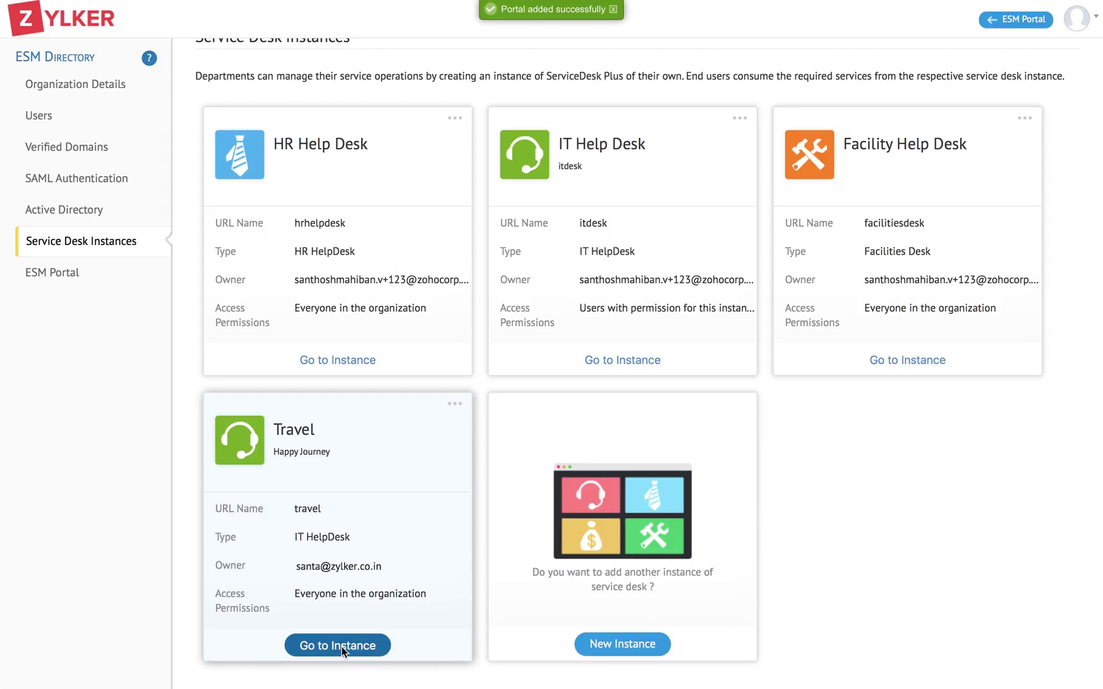
left_click(342, 647)
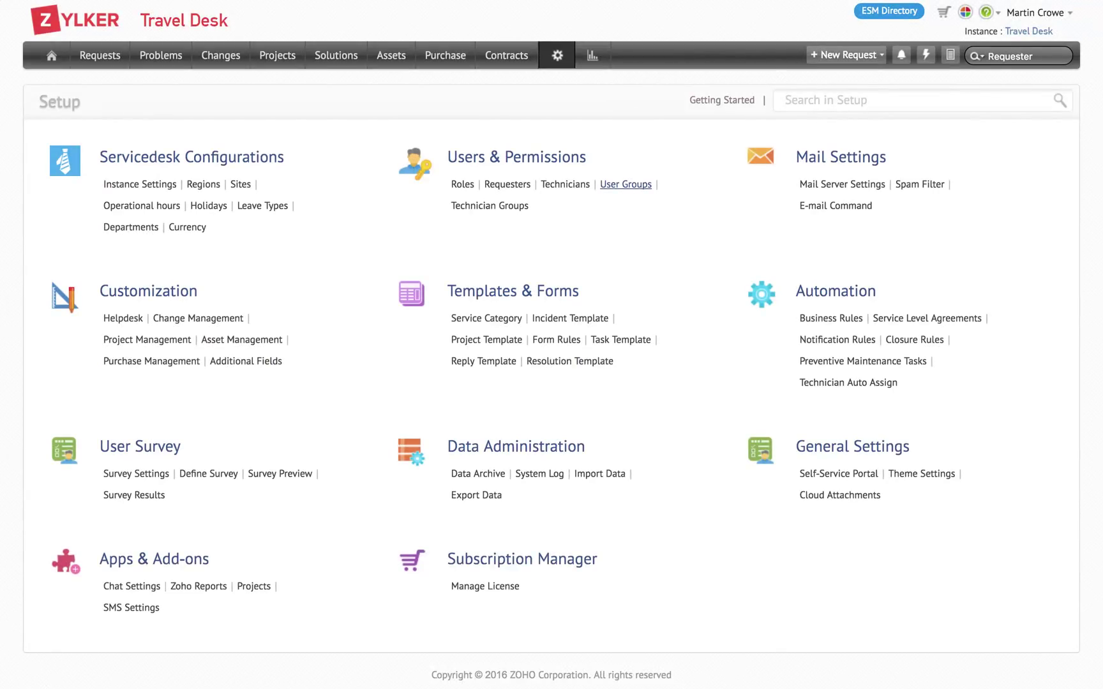
left_click(888, 11)
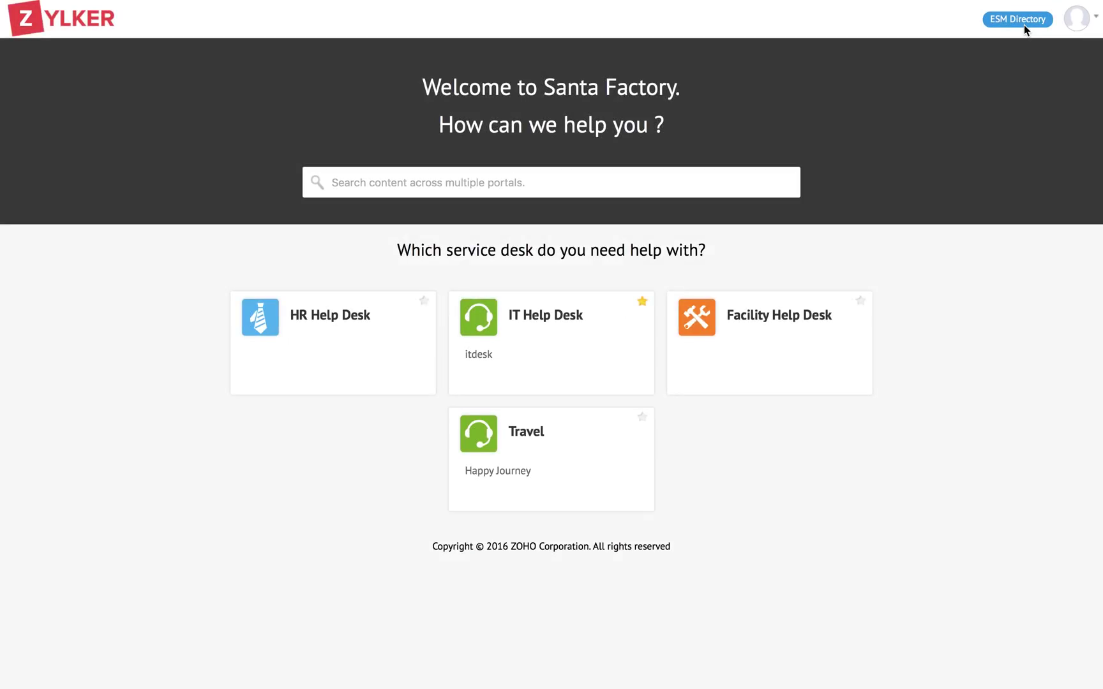
left_click(1024, 25)
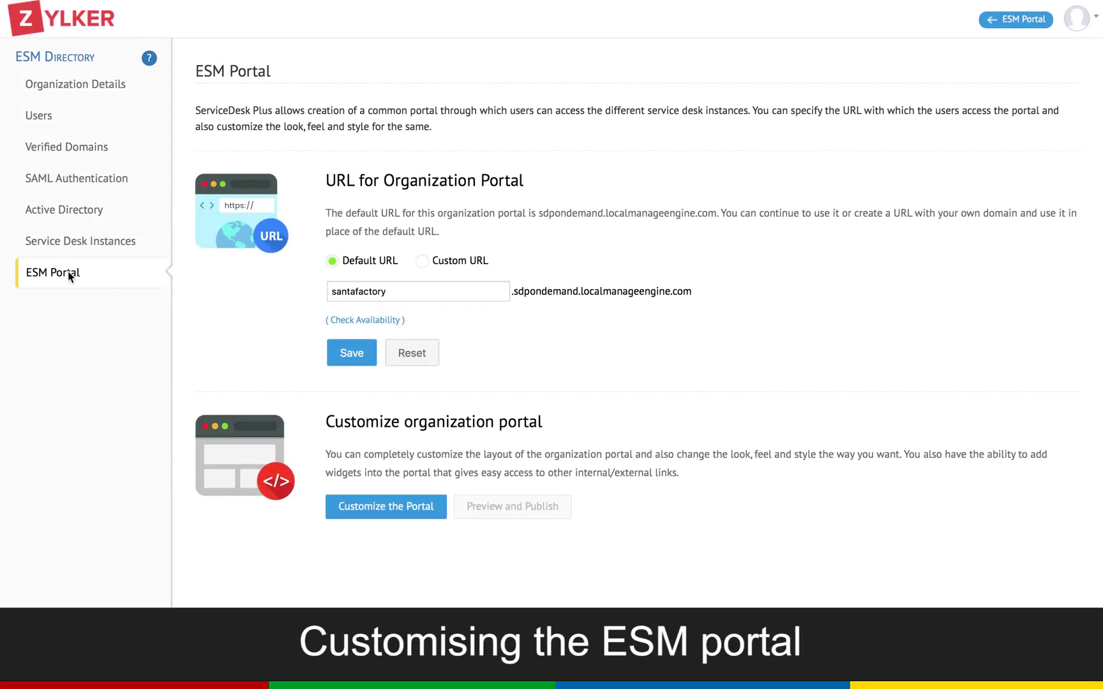
- Launch Customize the Portal to show the ESM portal template code beside its live preview
left_click(381, 510)
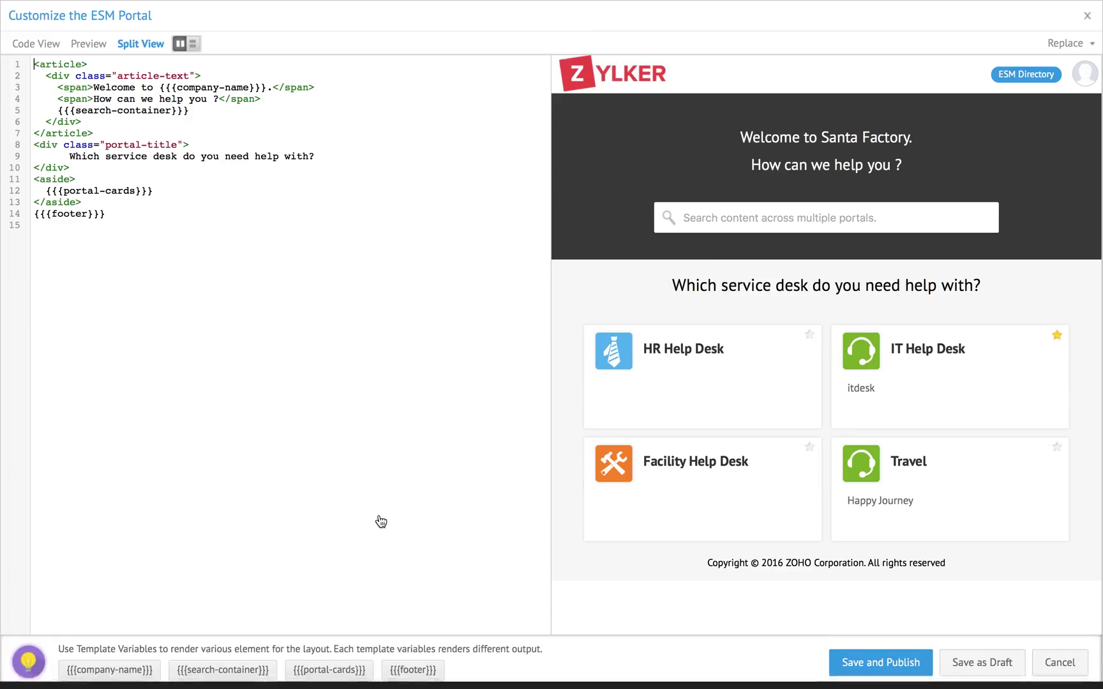